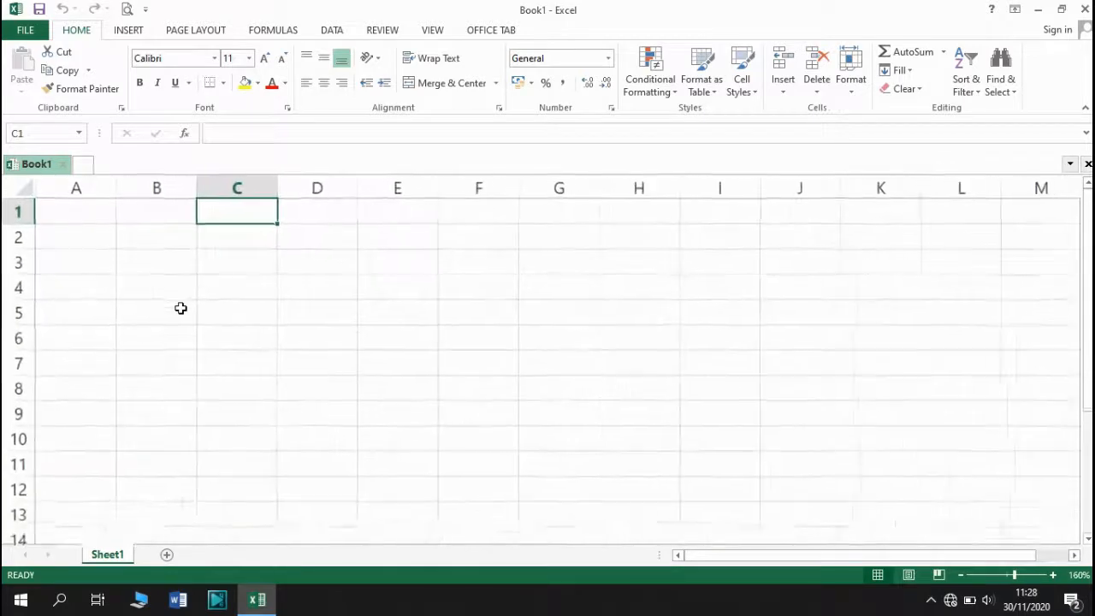
Enter the title lines "DAFTAR NAMA SISWA" in A1 and "KELAS 1 SD NEGERI EXCEL" in A2.
click(93, 205)
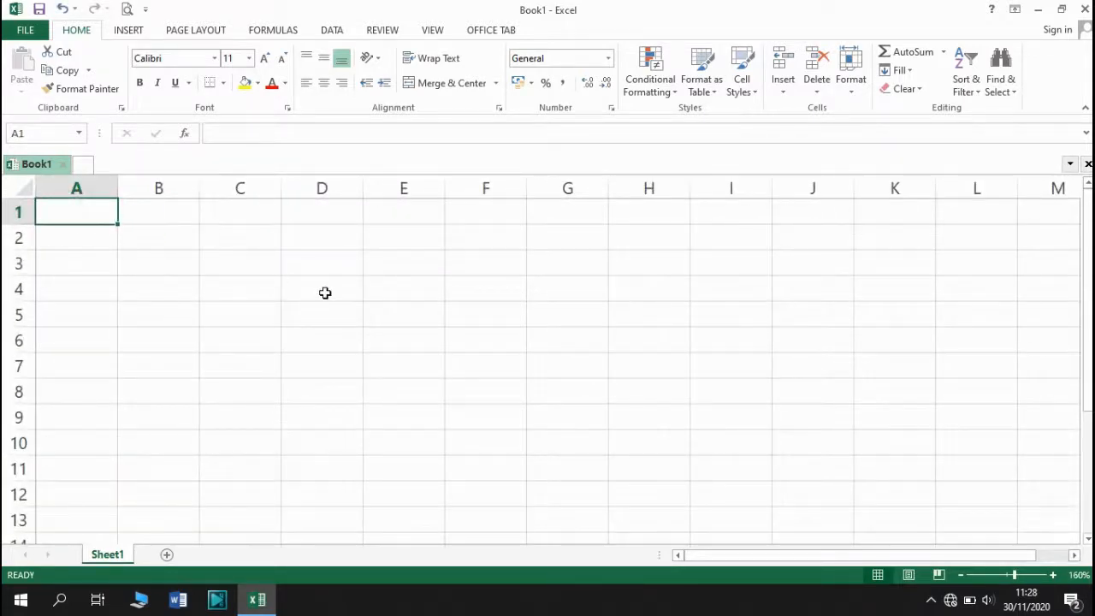
text(DAFTAR )
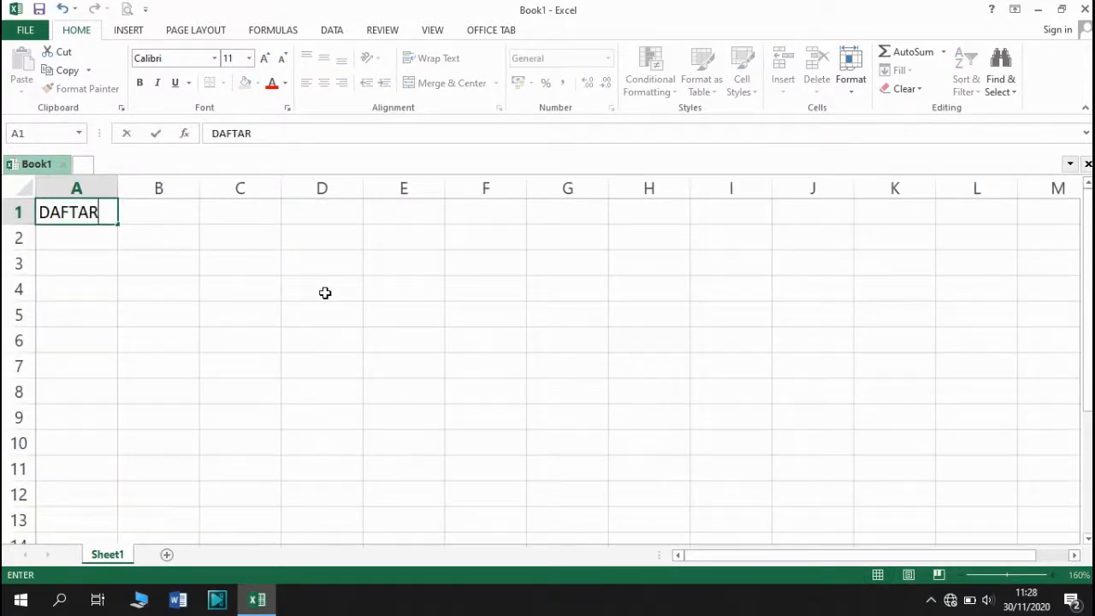
text(NAMA SISWA)
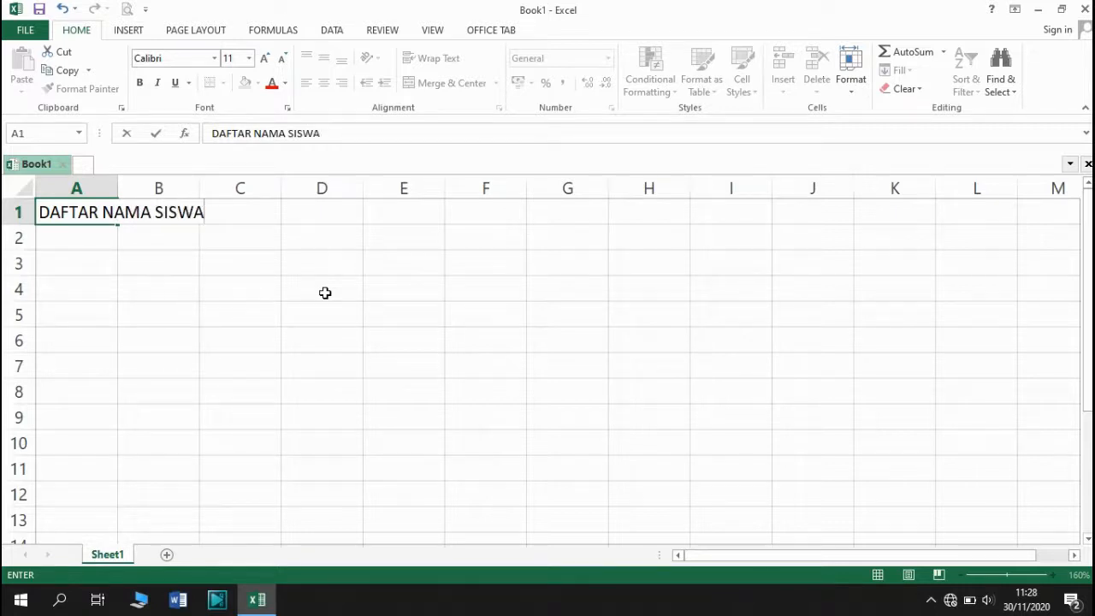
key(Return)
text(KE)
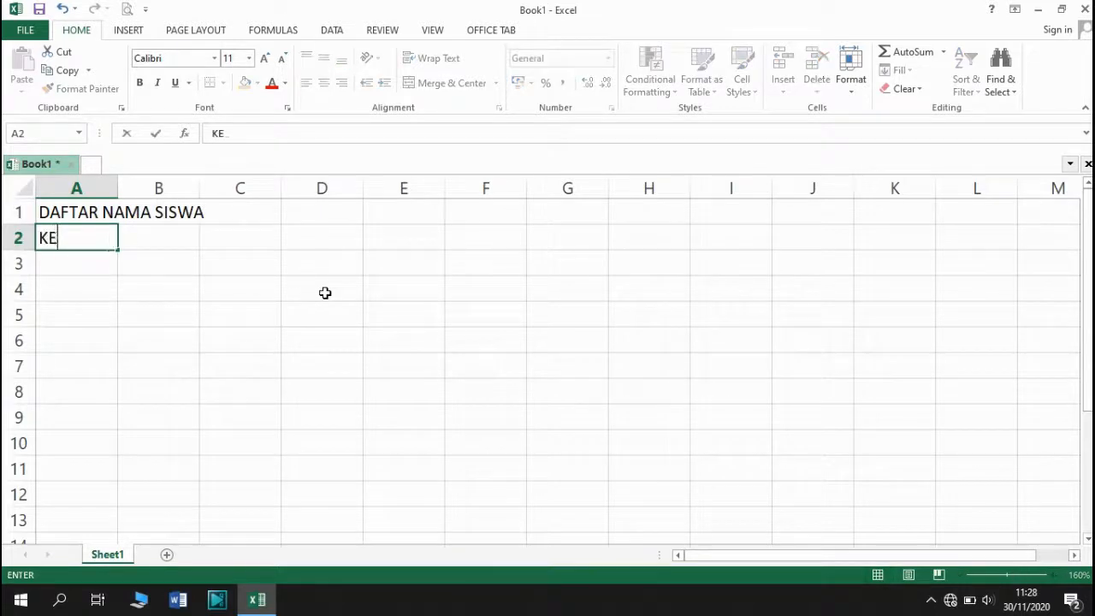
text(LAS 1 SD NEGERI)
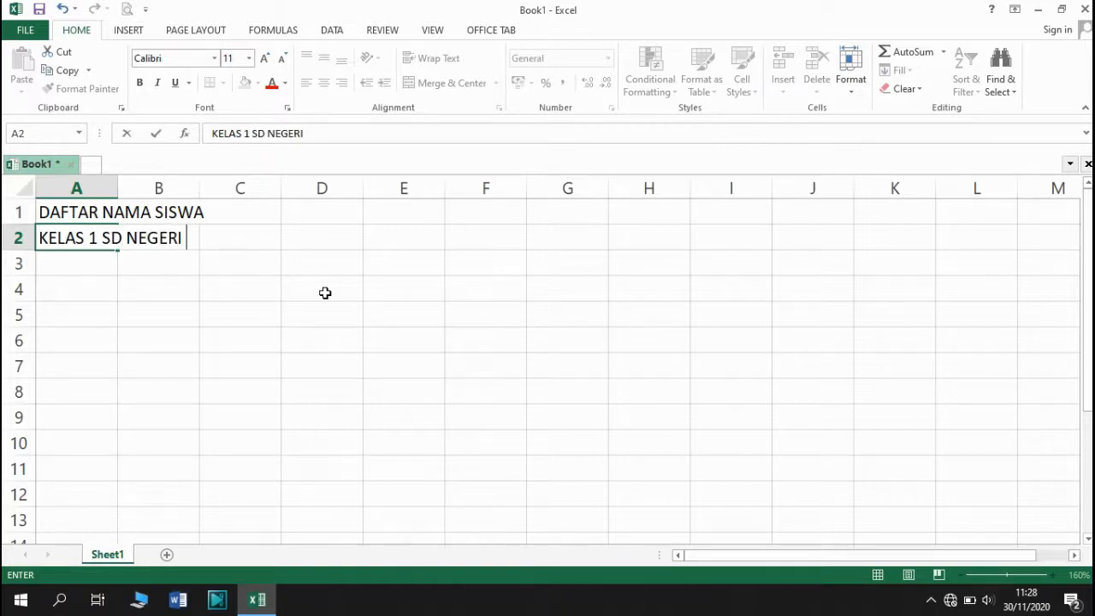
text( EXCEL)
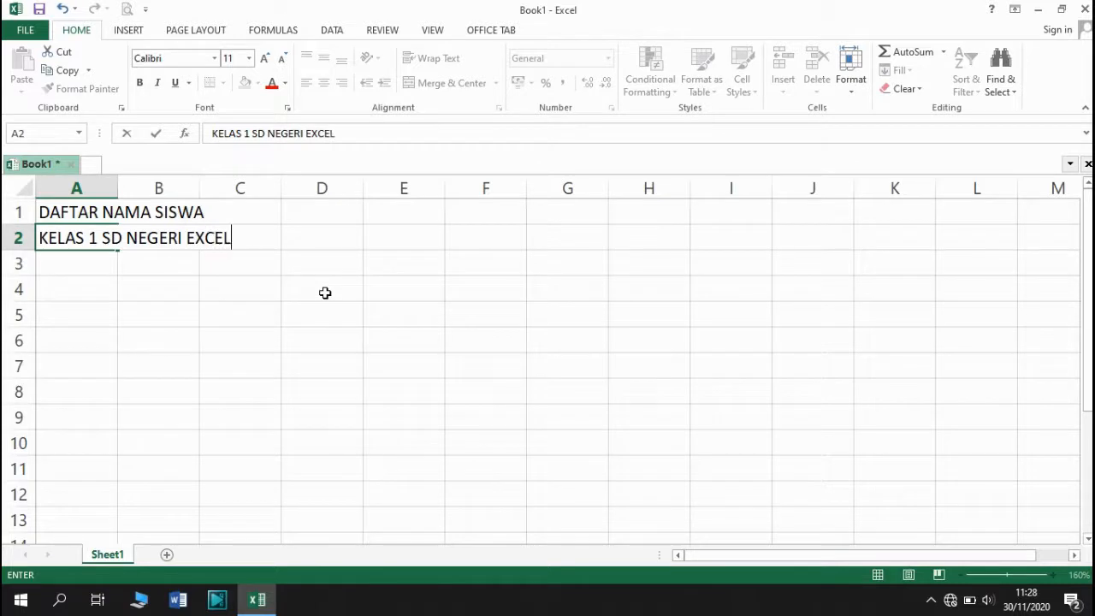
key(Return)
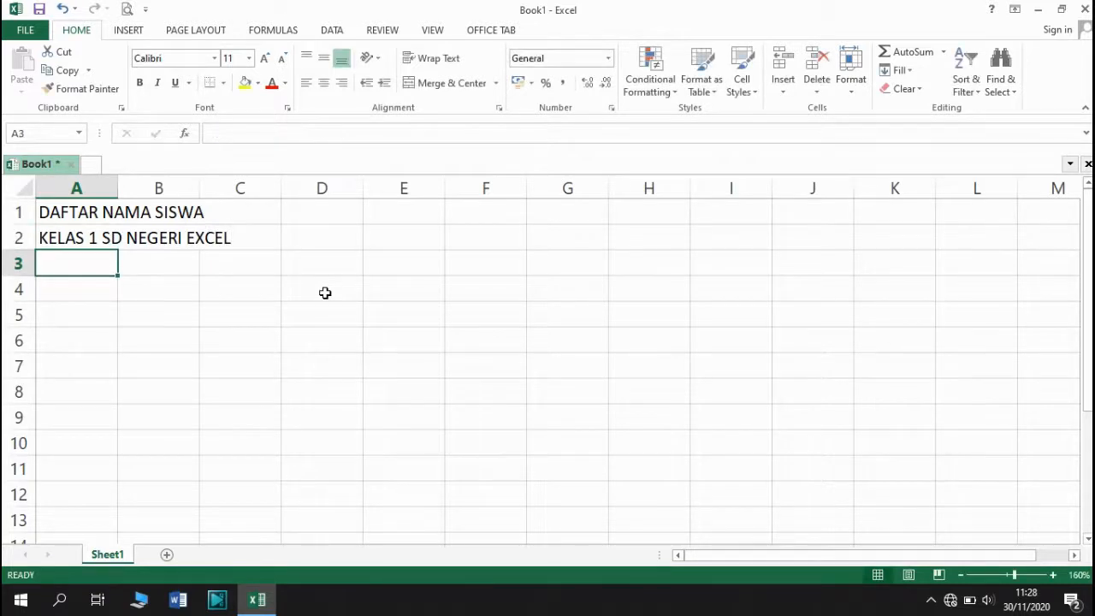
Enter the third title line "TAHUN PELAJARAN 2020/2021" in cell A3.
text(TAHUN )
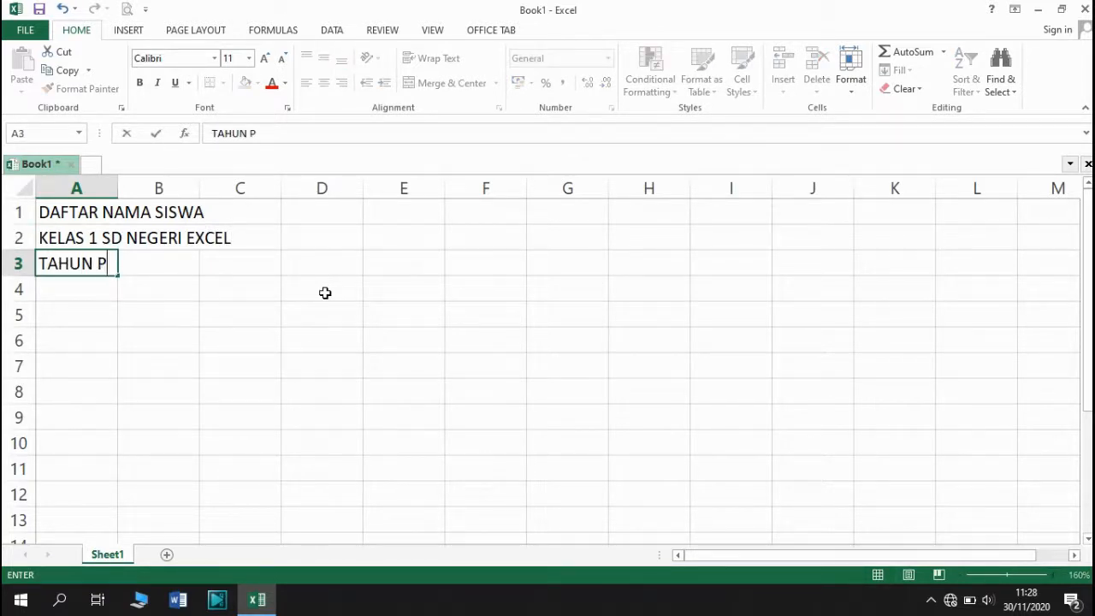
text(PELAJARAN )
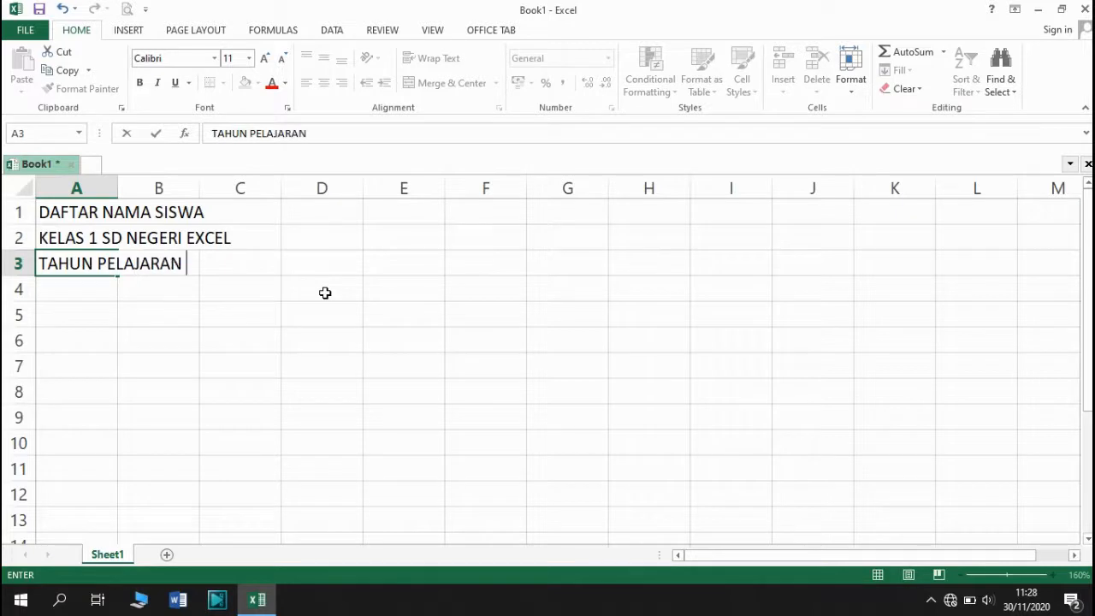
text(2020/)
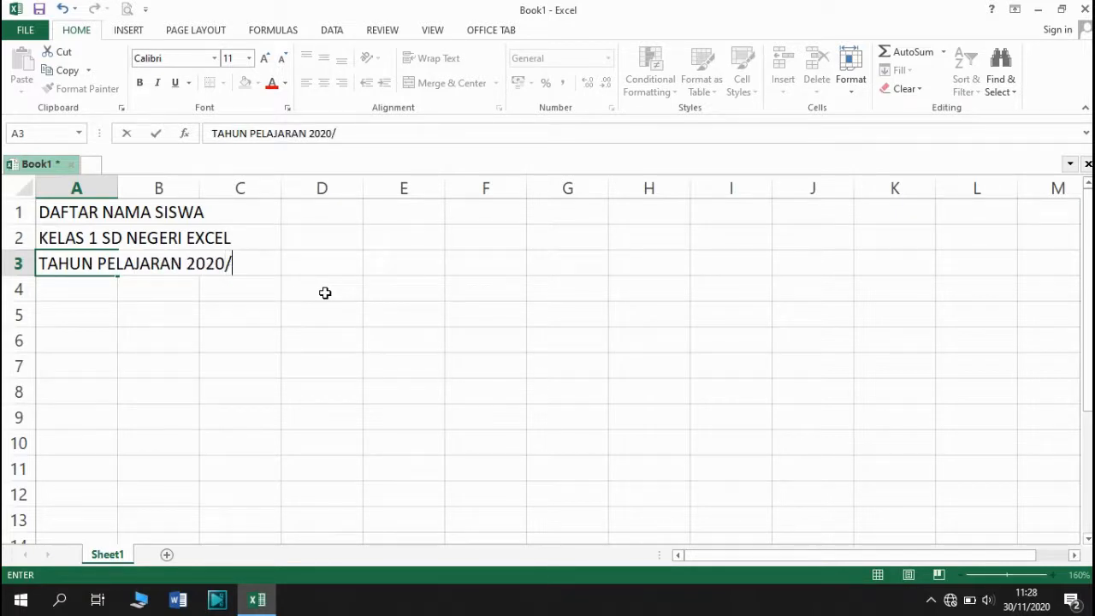
text(202)
key(Return)
Enter the column headers NO, NAMA, JENIS KELAMIN and STATUS in cells A5 to D5.
key(Return)
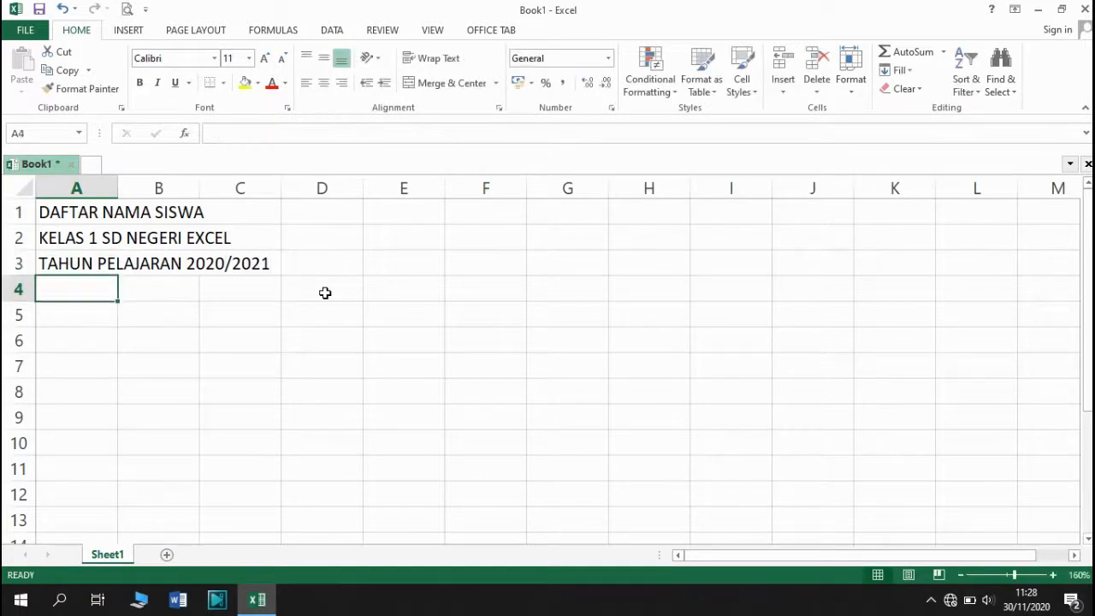
text(NO)
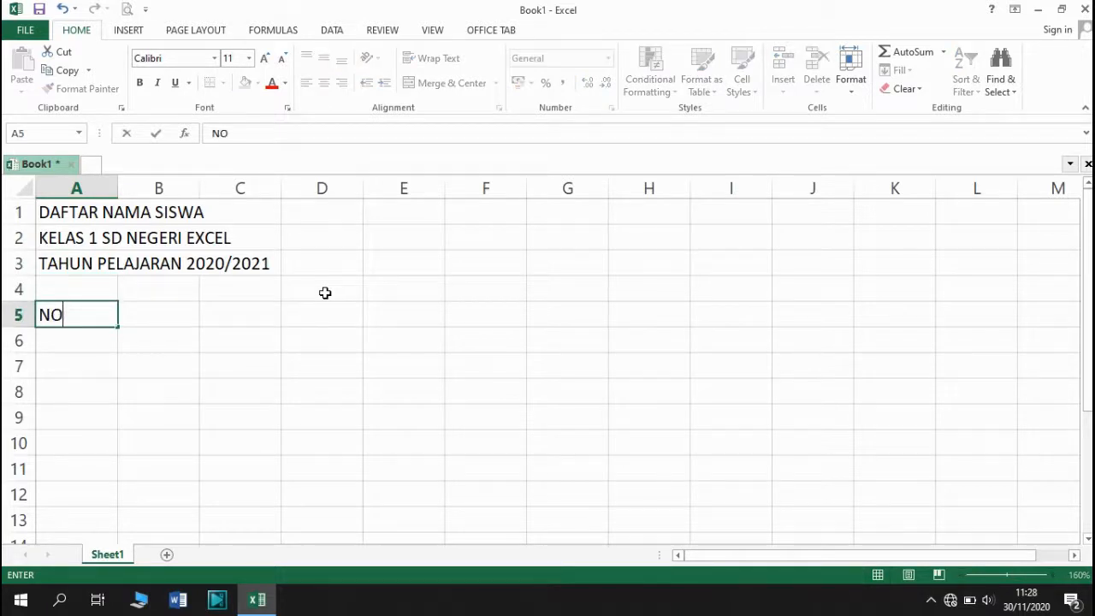
key(Tab)
text(NAMA)
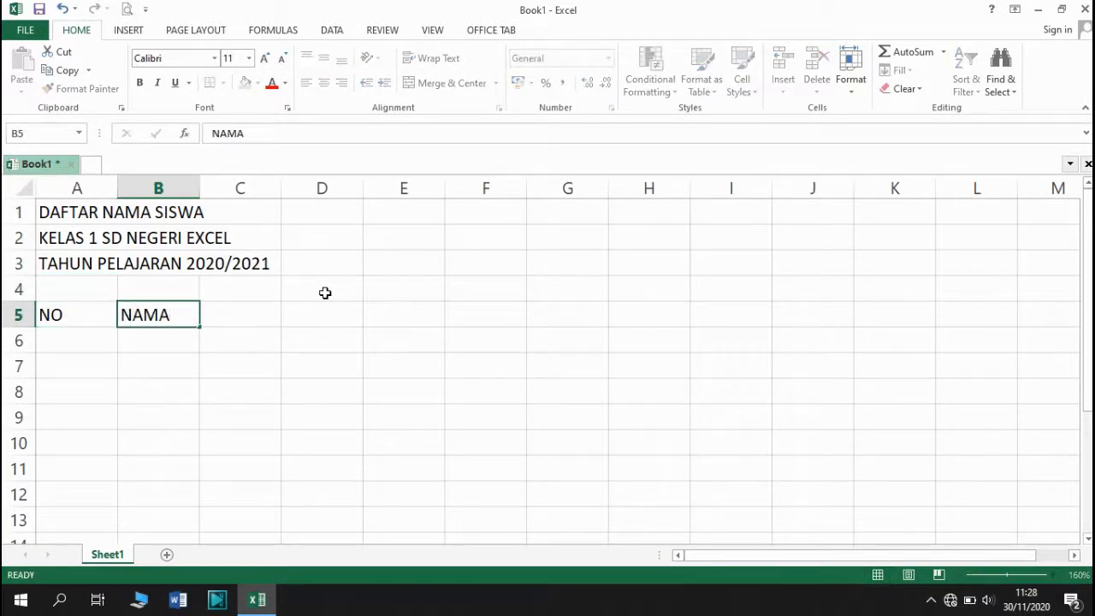
key(Tab)
text(JENIS)
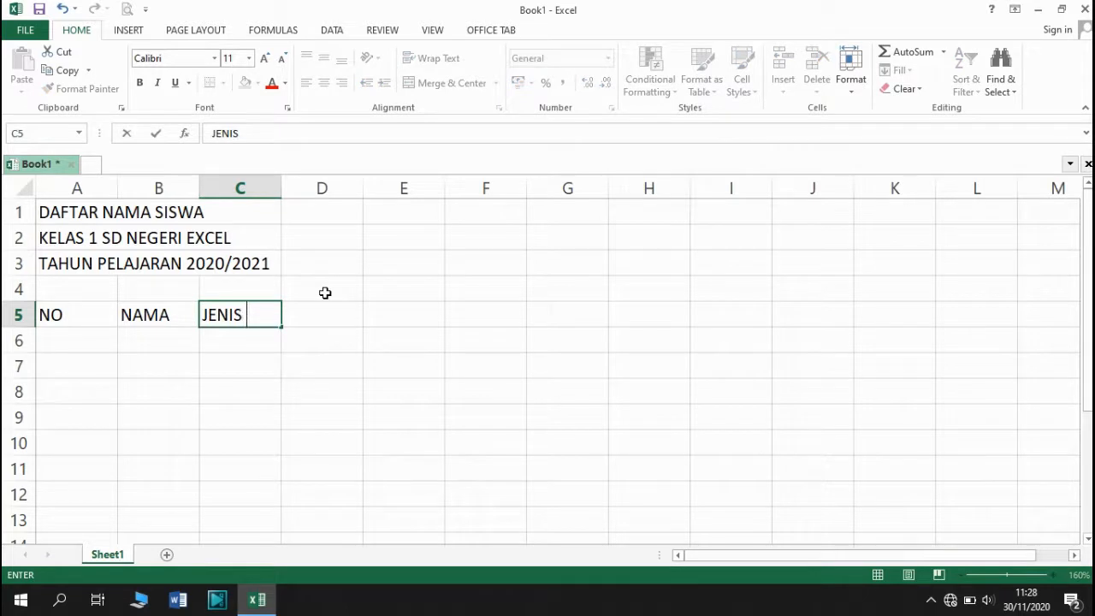
text( KELAMIN)
key(Tab)
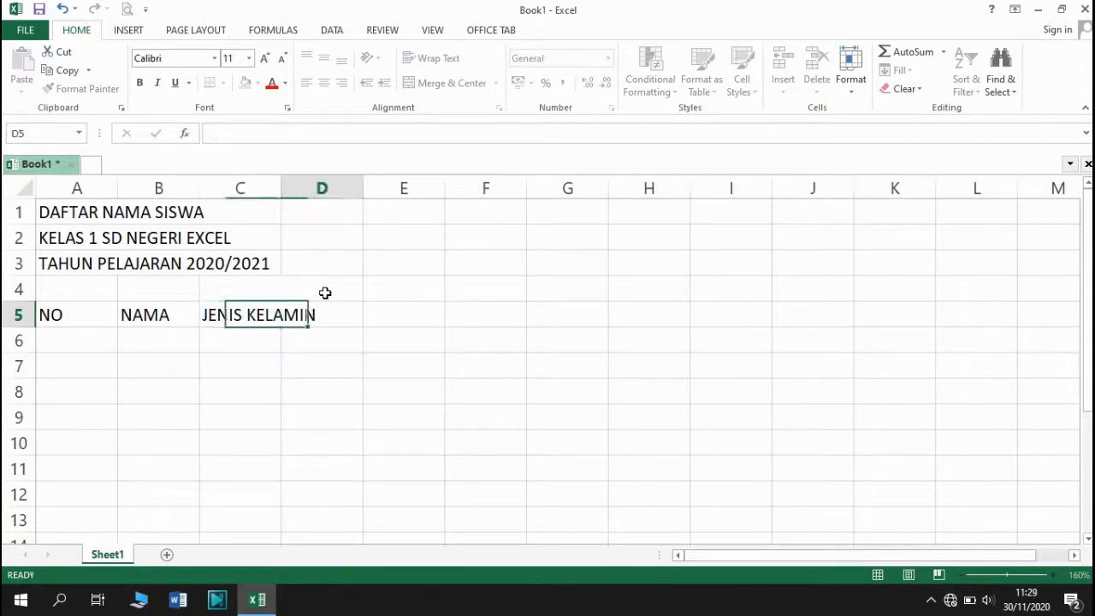
text(STATUS)
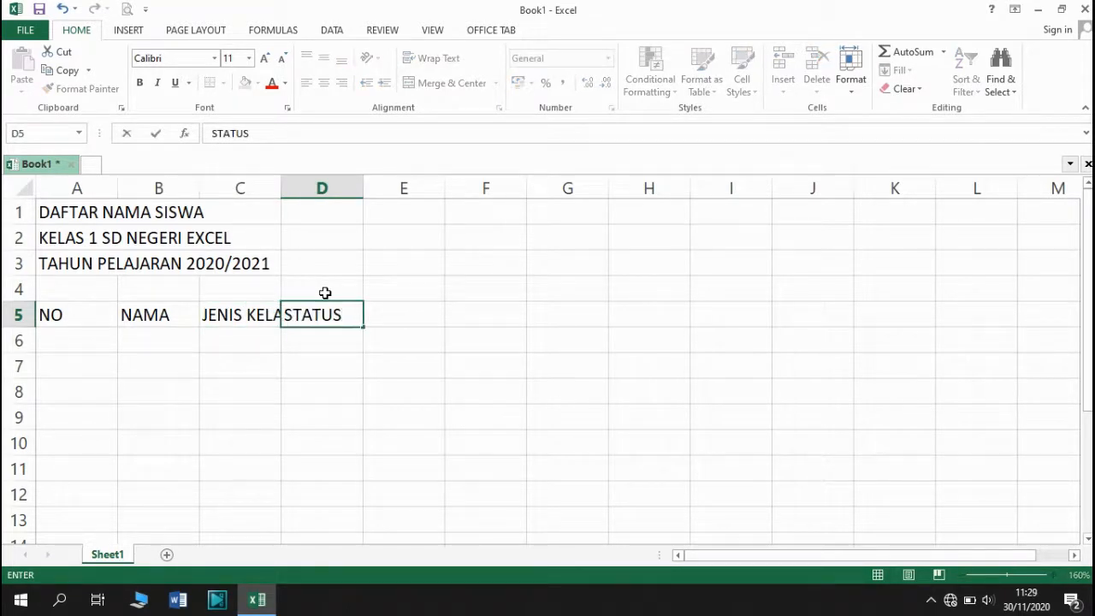
Number the rows under the NO header from 1 to 10 in A6:A15 by filling down a series started with 1 and 2.
key(Left)
key(Left)
key(Left)
key(Down)
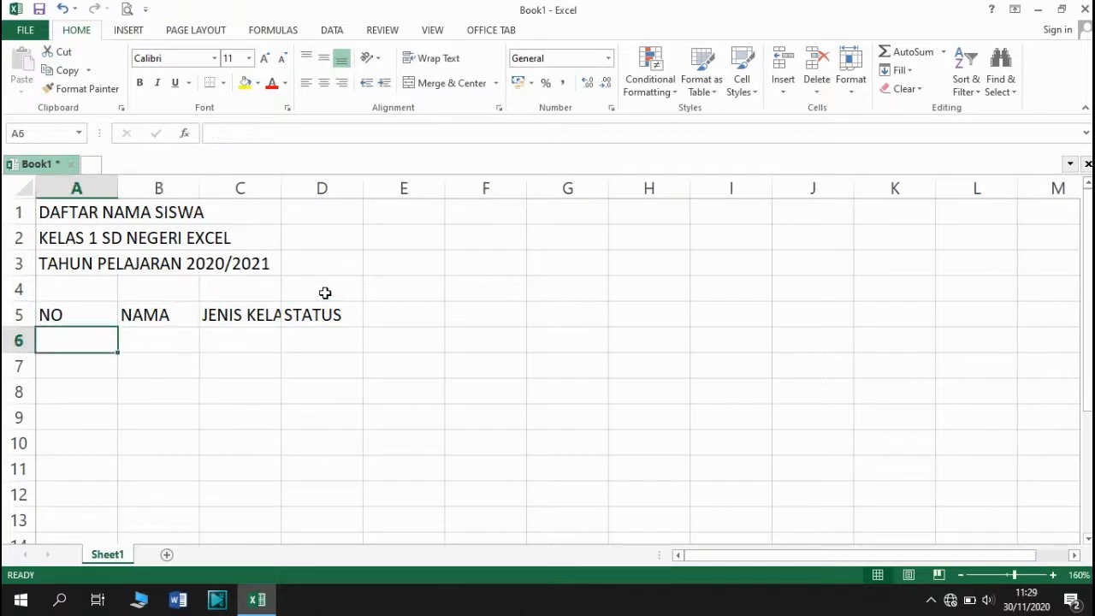
text(1)
key(Return)
text(2)
key(Return)
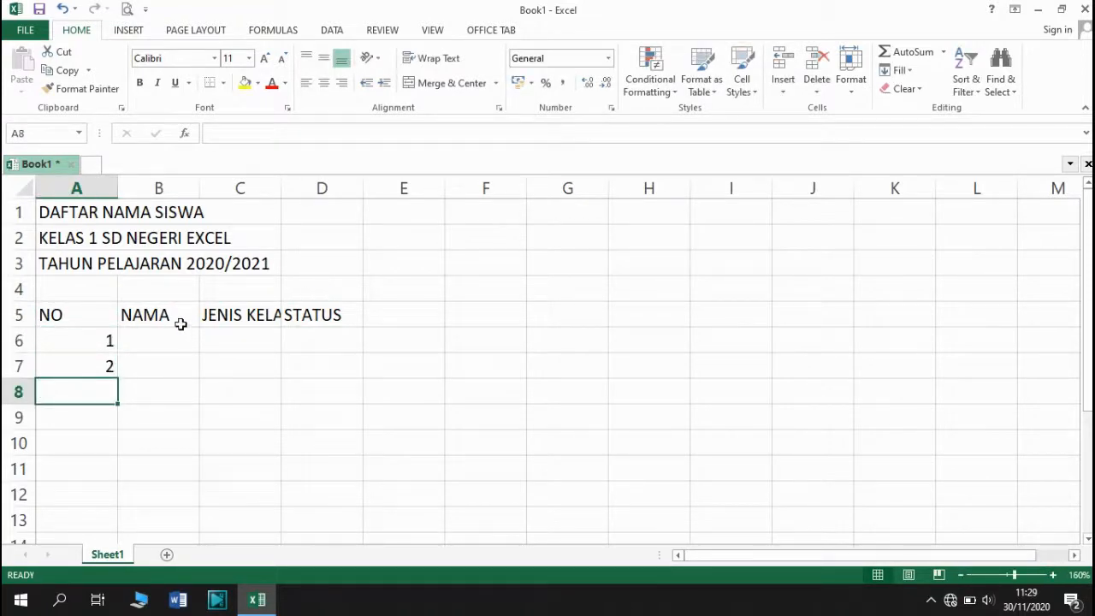
drag(90, 343, 112, 504)
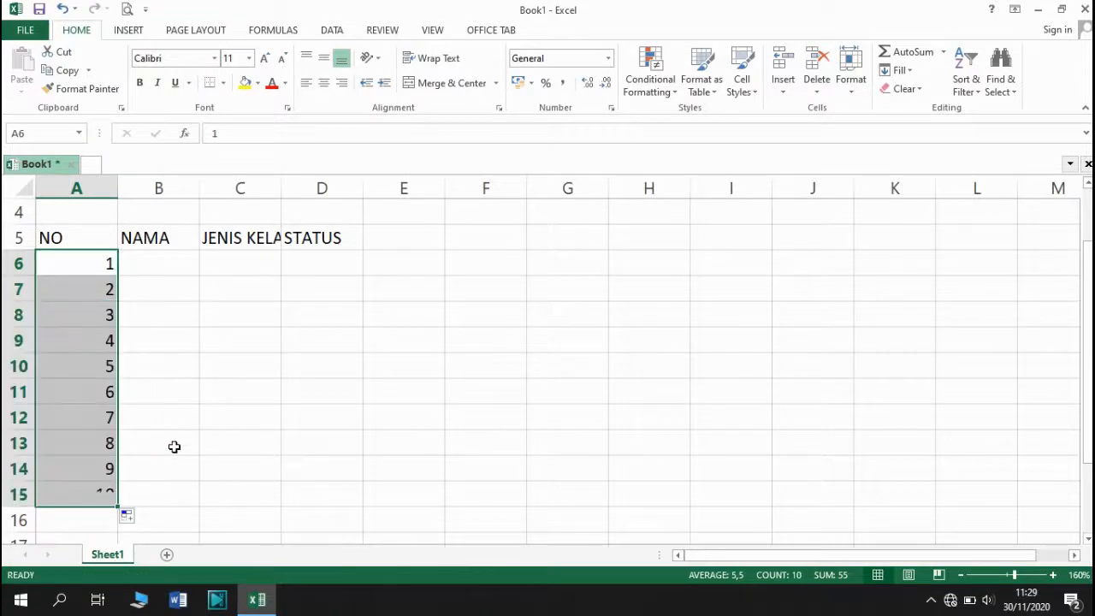
scroll(173, 446, down, 1)
scroll(174, 447, up, 1)
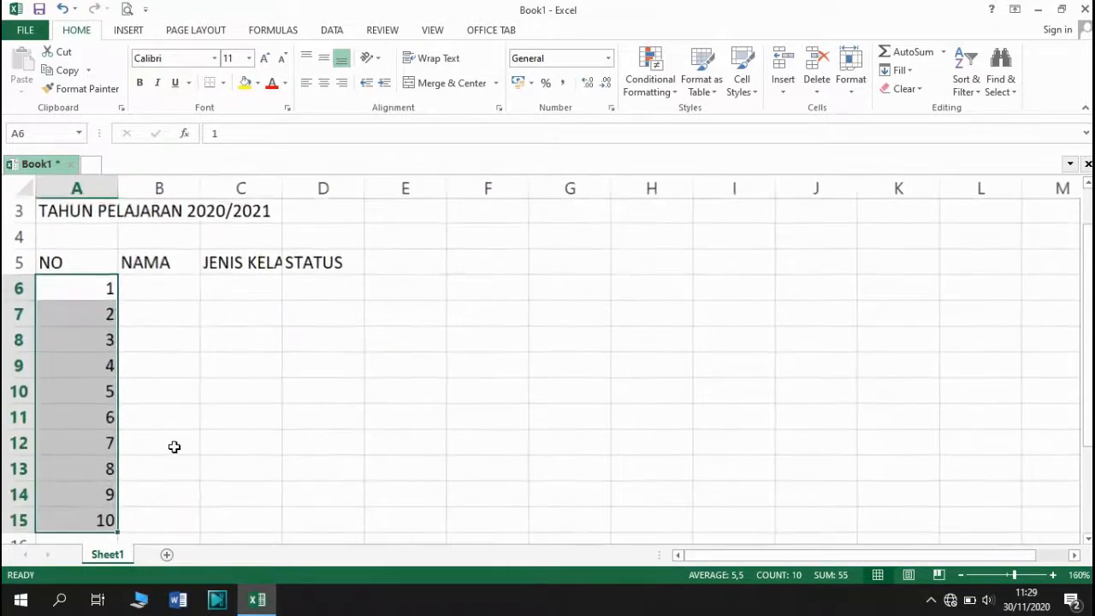
scroll(174, 446, down, 1)
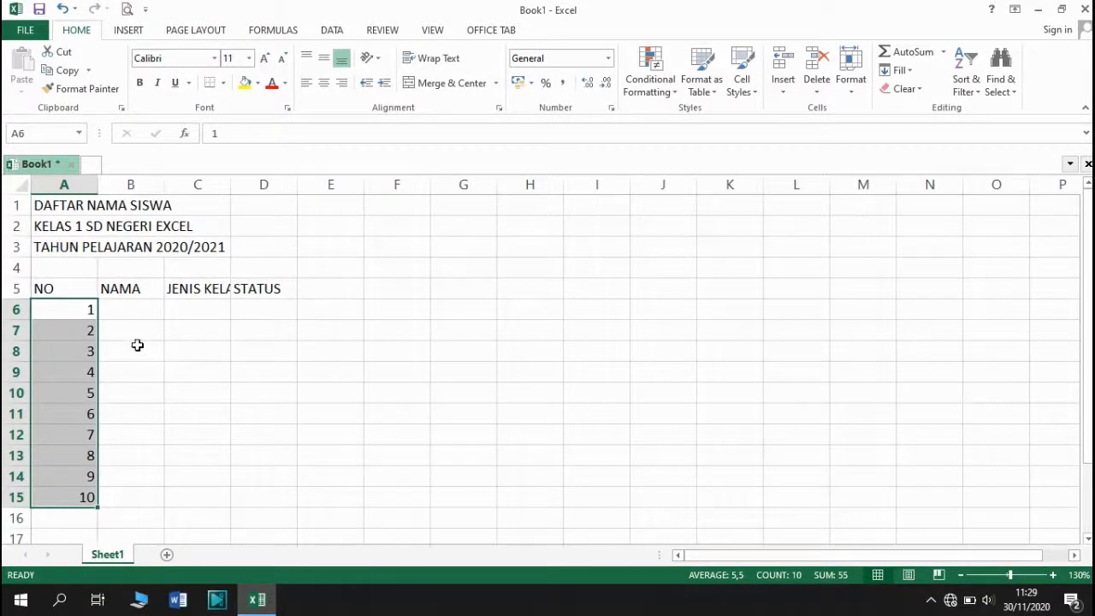
Enter the first five students' names under the NAMA header, one per cell in B6:B10.
click(128, 314)
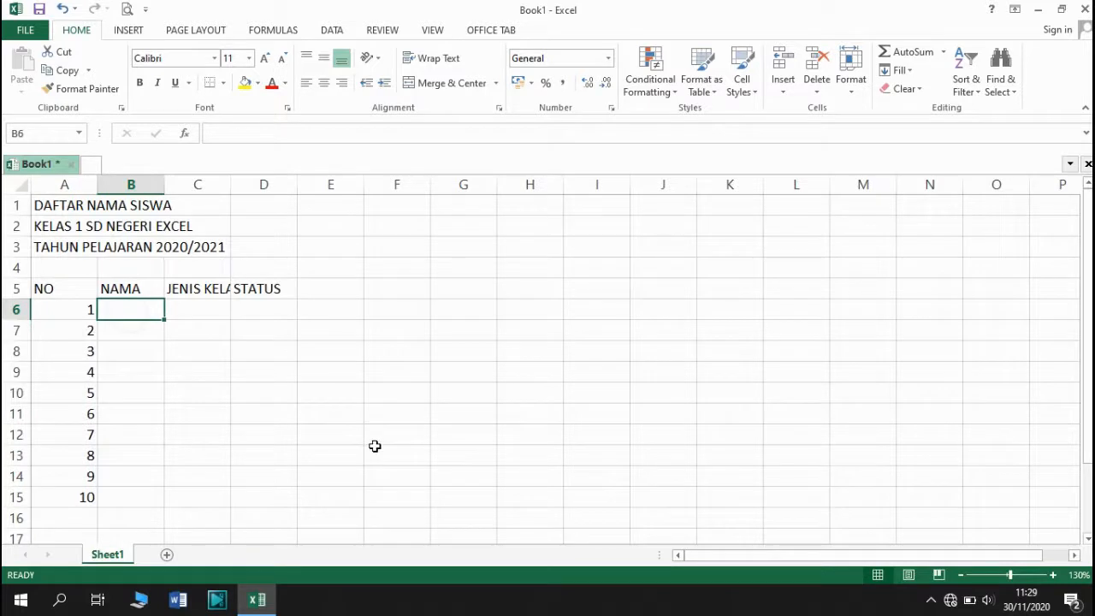
text(ANI)
key(Return)
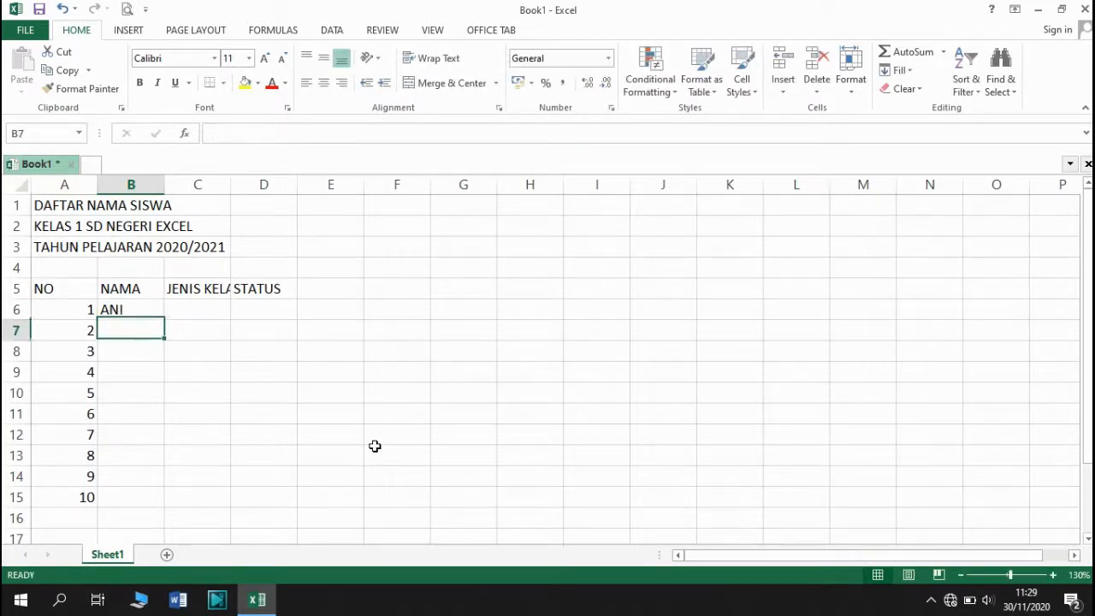
text(BUDI)
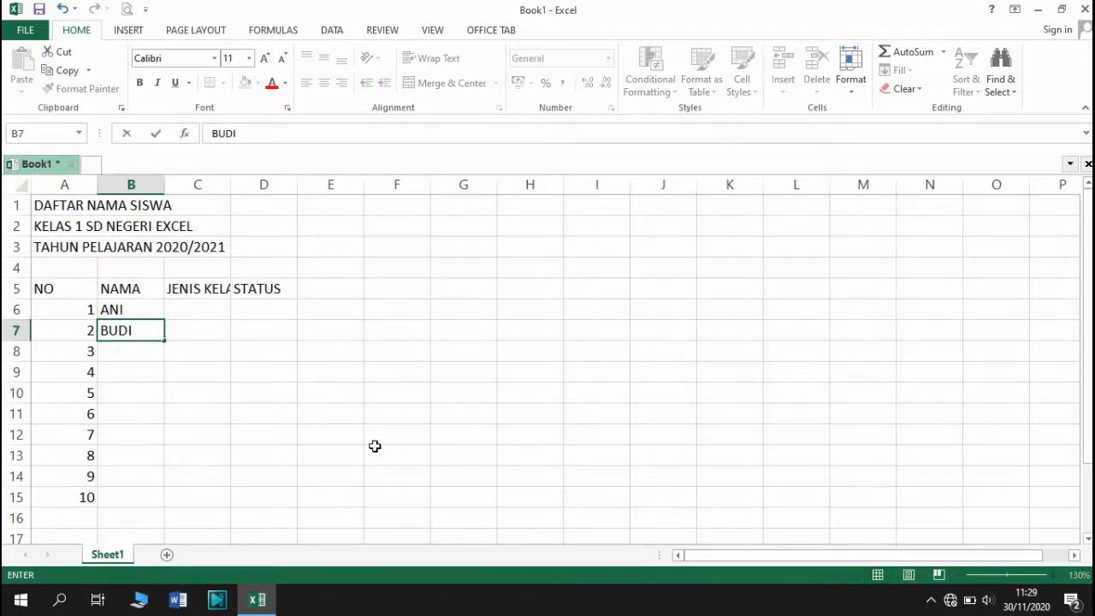
key(Return)
text(CIN)
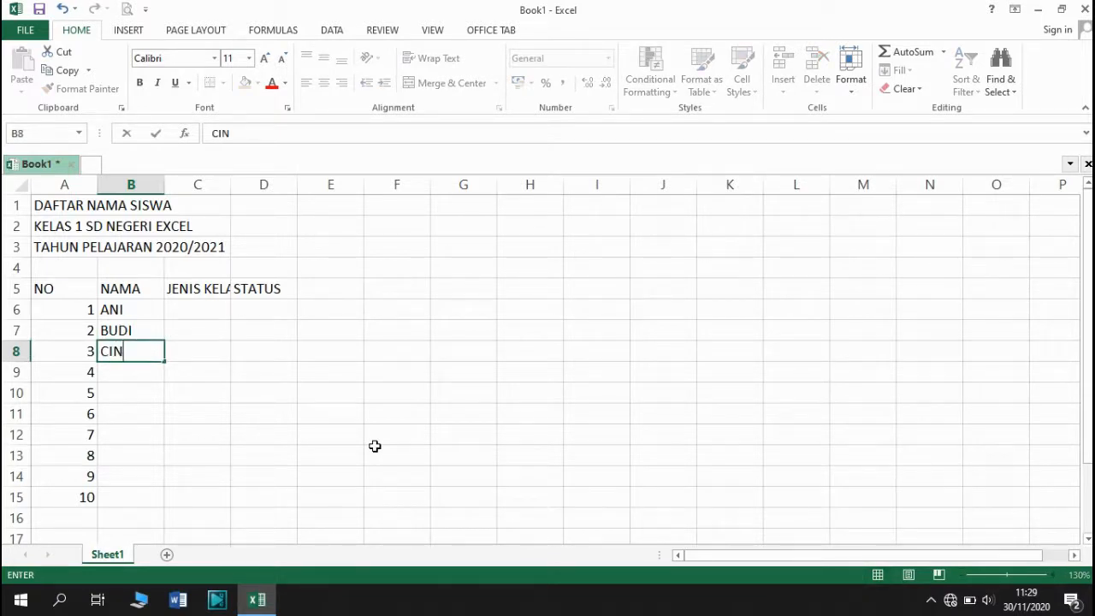
text(TIA)
key(Return)
text(DODI)
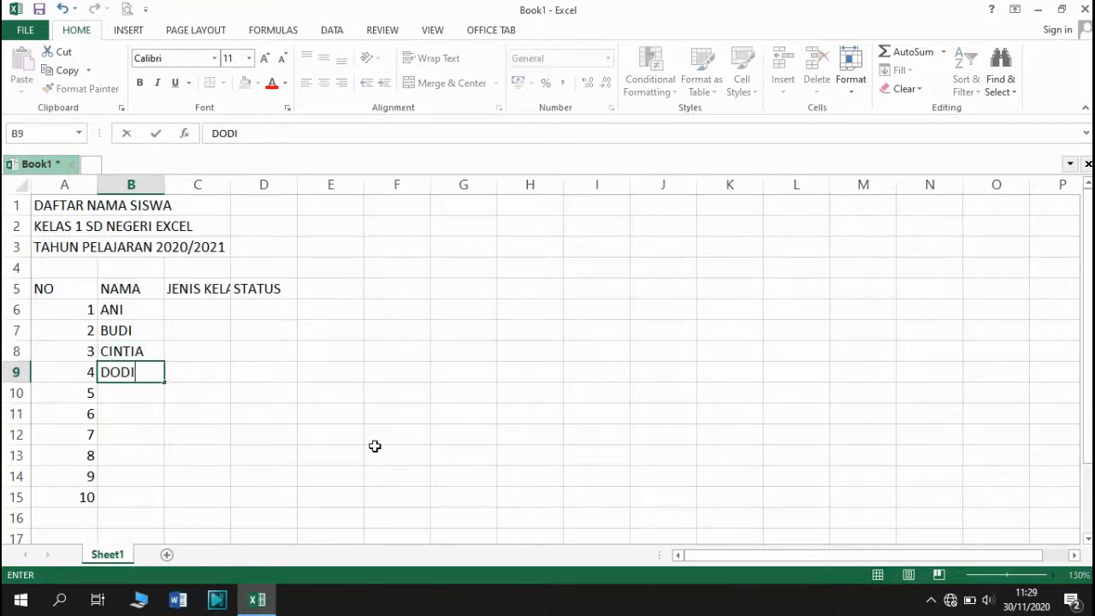
key(Return)
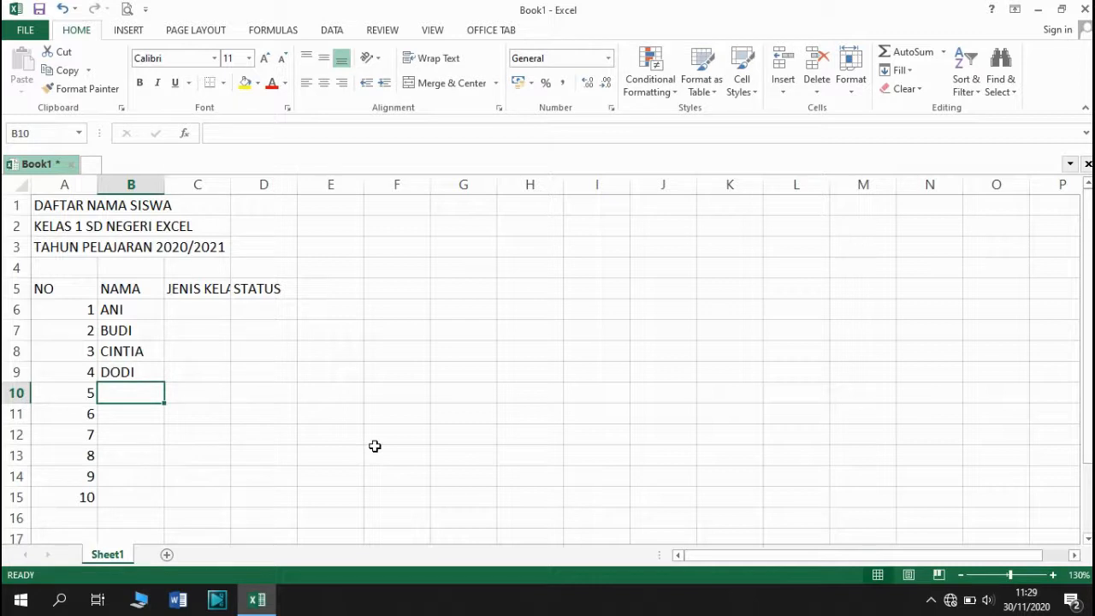
text(EVA)
key(Return)
Enter the remaining five students' names in the NAMA column, one per cell in B11:B15.
text(F)
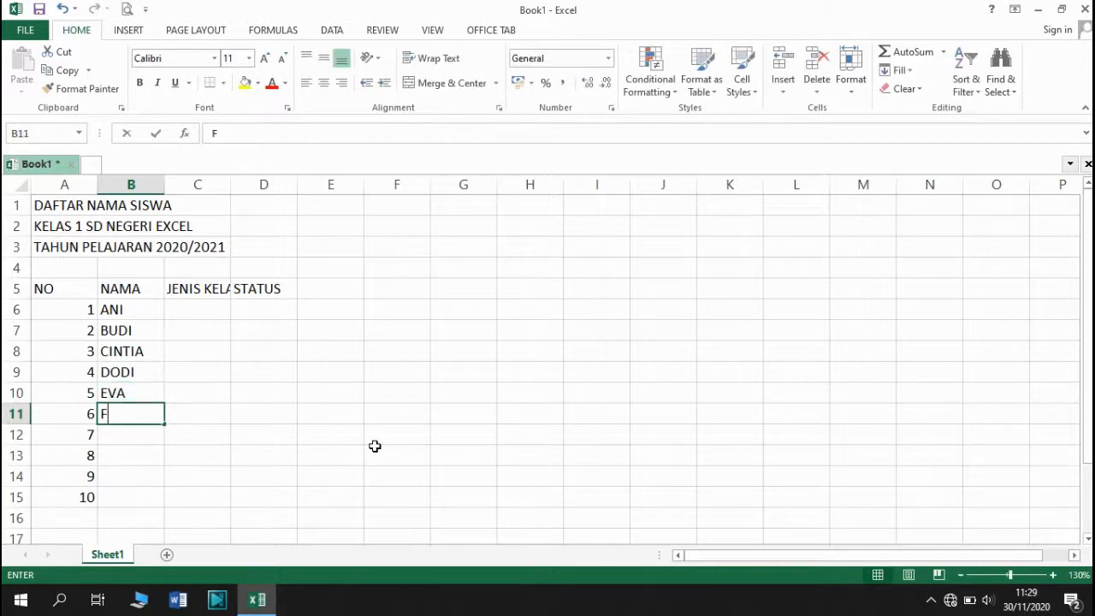
text(INA)
key(Return)
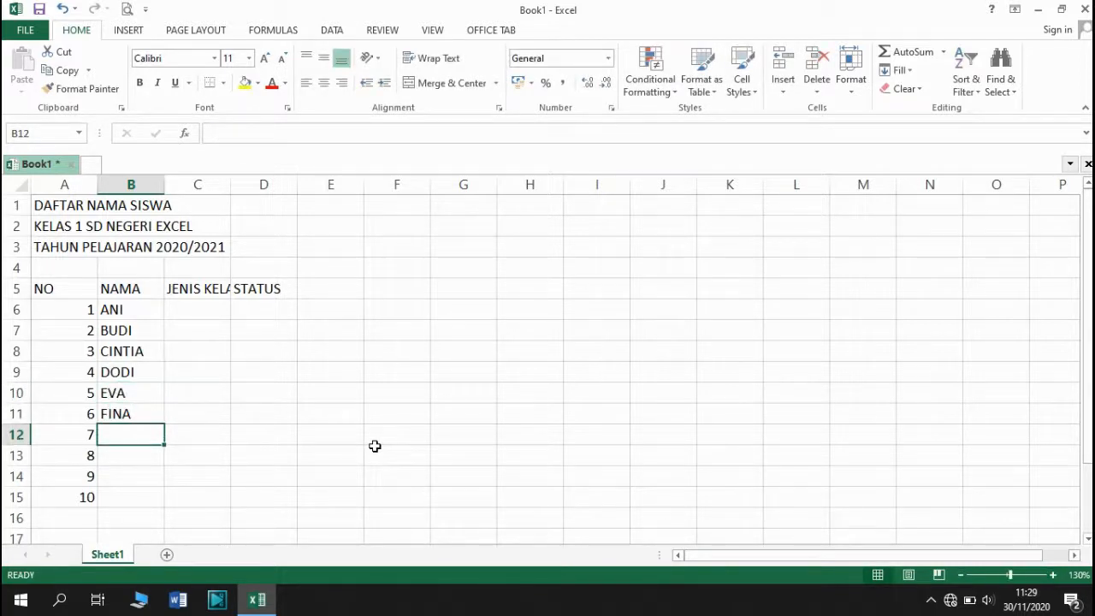
text(GAGAS)
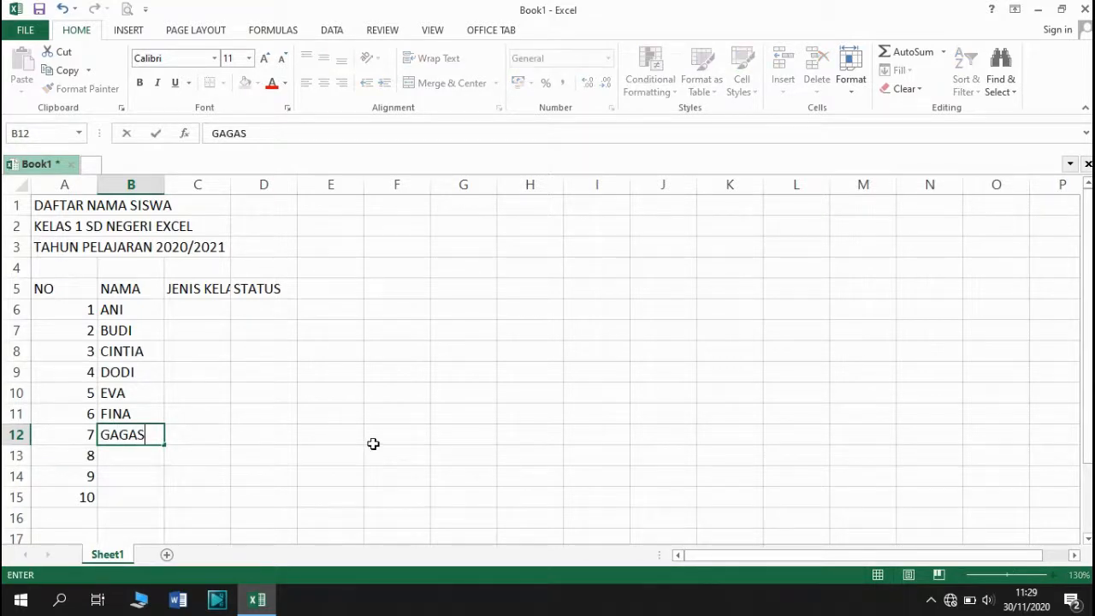
key(Return)
text(HERU)
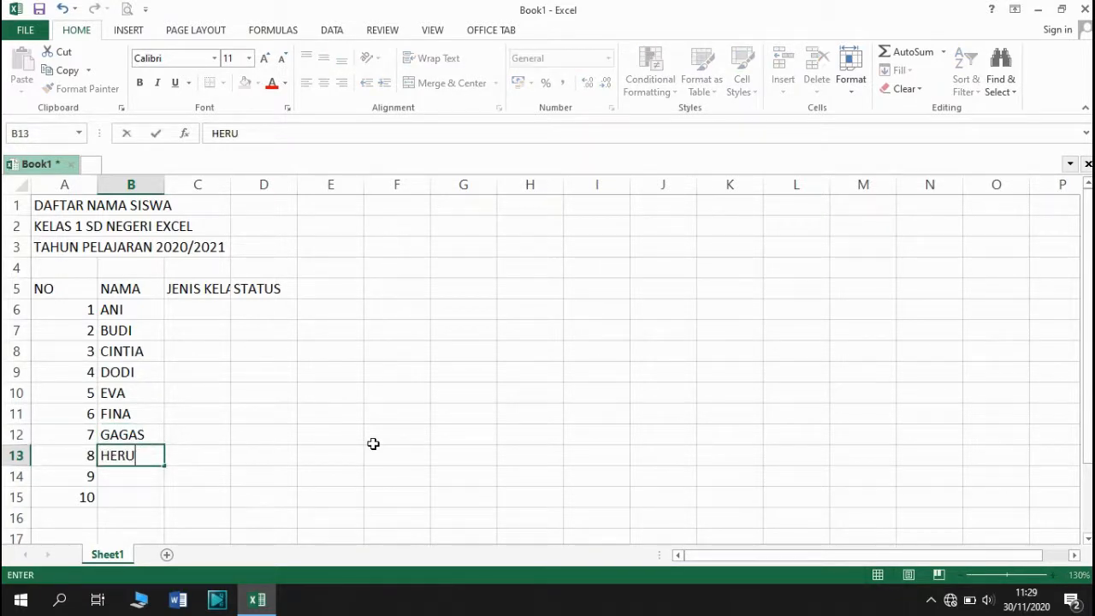
key(Return)
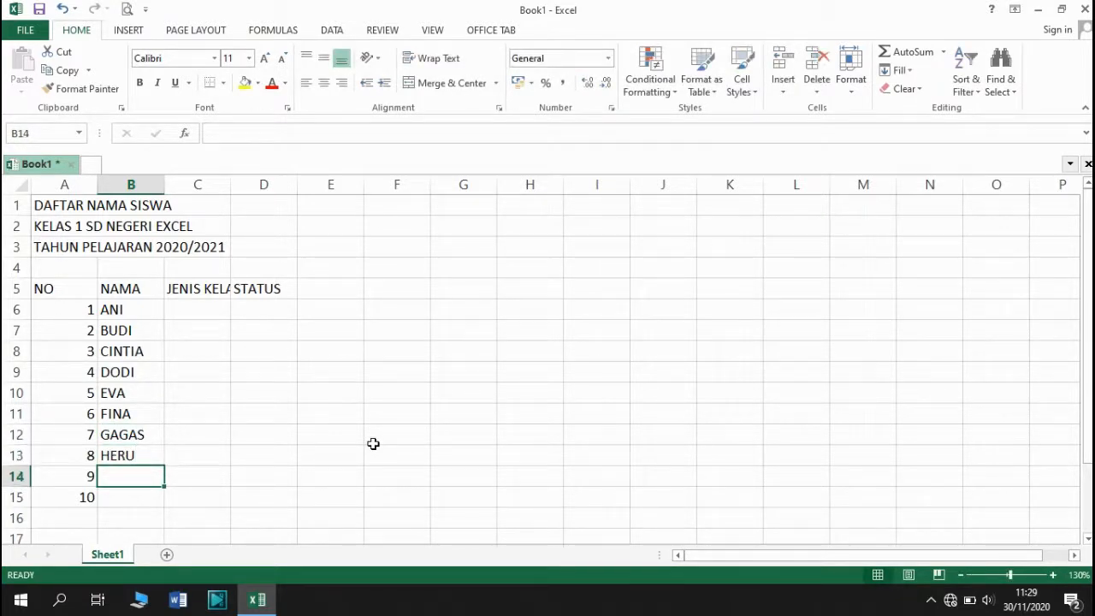
text(INTA)
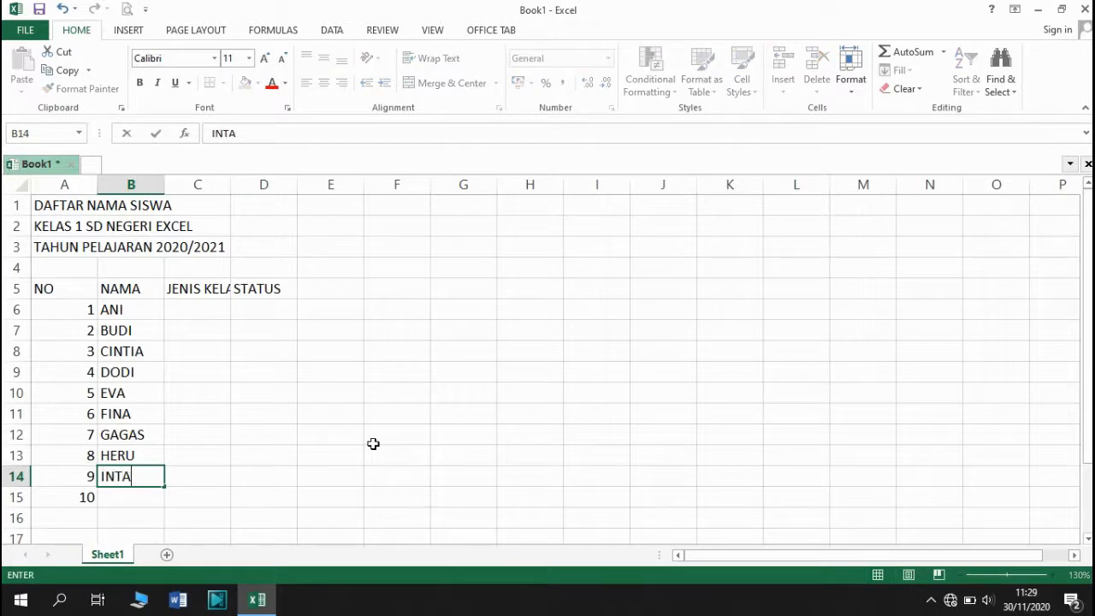
text(N)
key(Return)
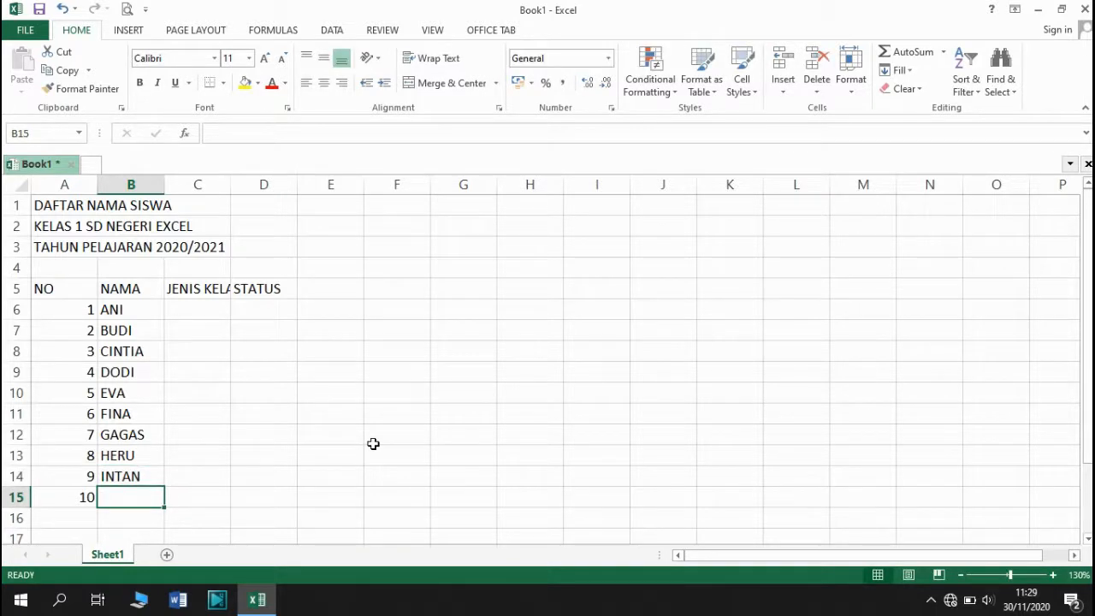
text(JUWITA)
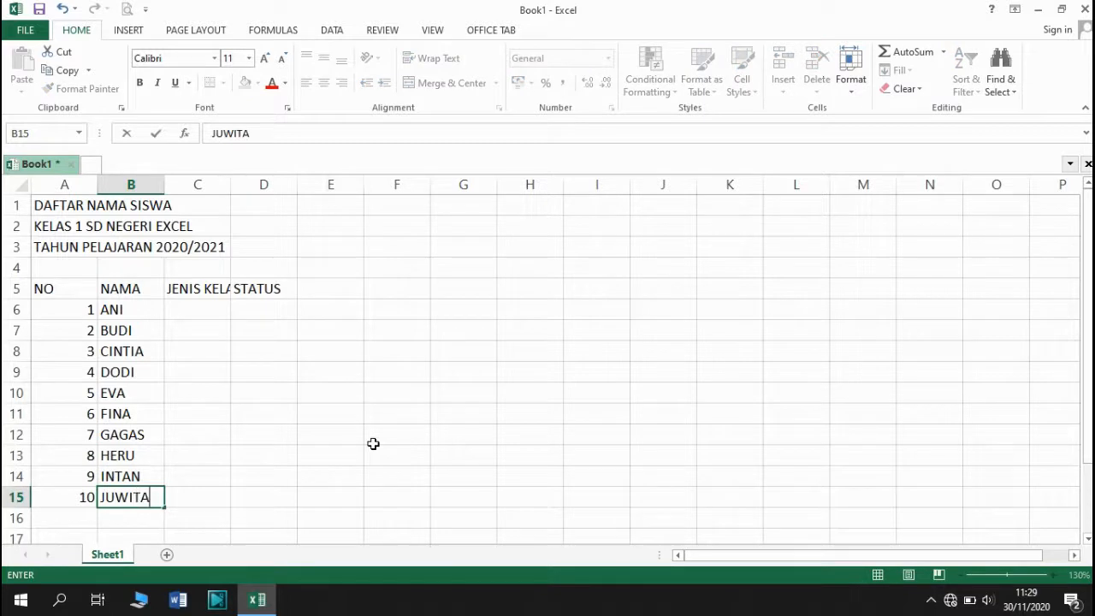
Enter P, L, P, L and P in the JENIS KELAMIN column, one per cell in C6:C10.
click(213, 314)
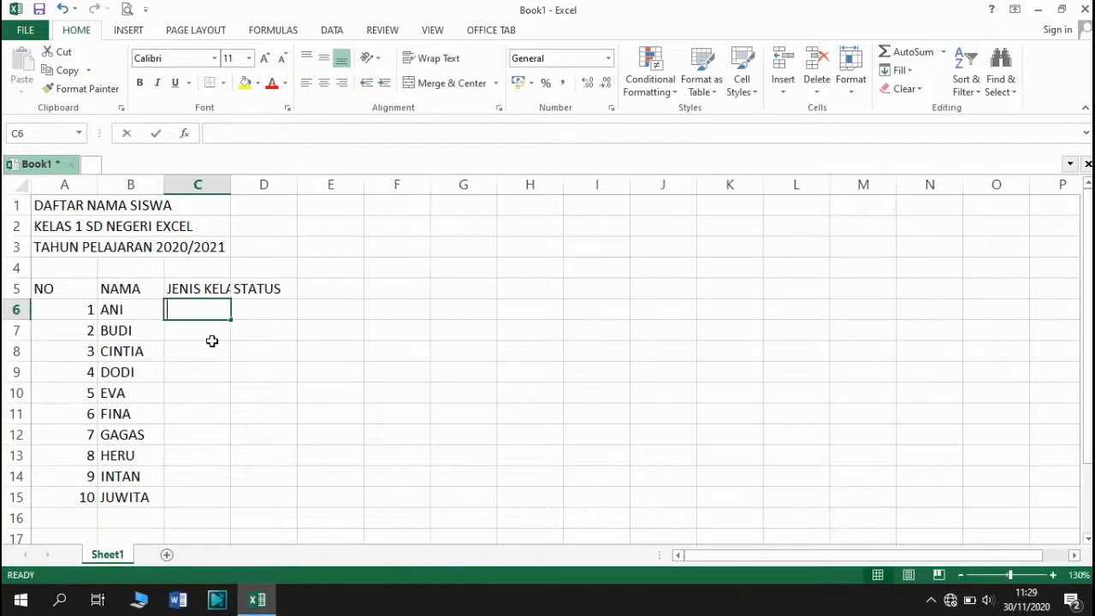
text(P)
key(Return)
text(L)
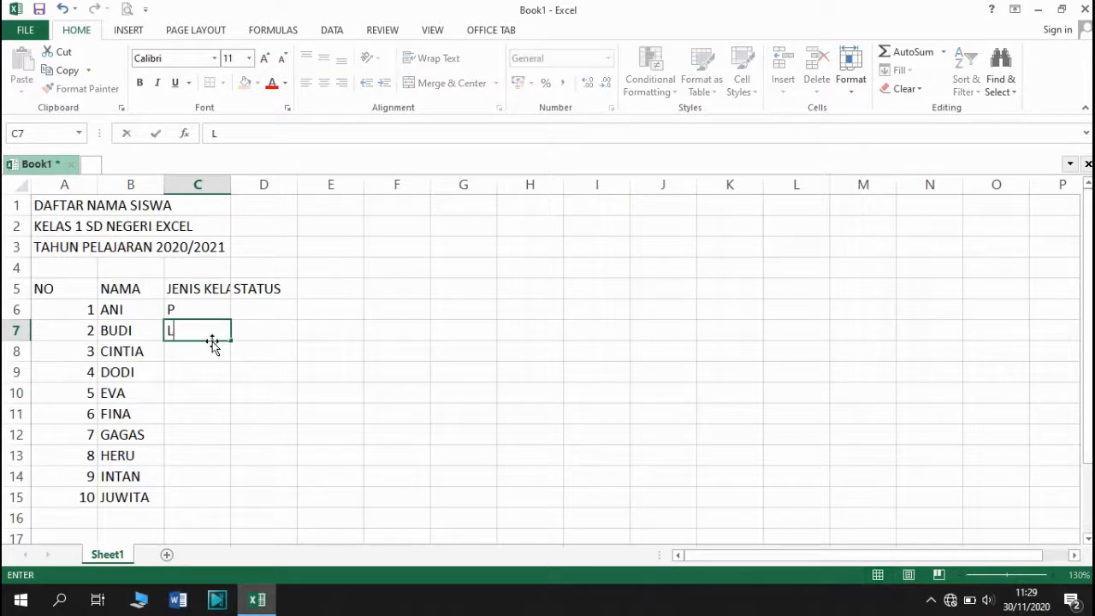
key(Return)
text(P)
key(Return)
text(L)
key(Return)
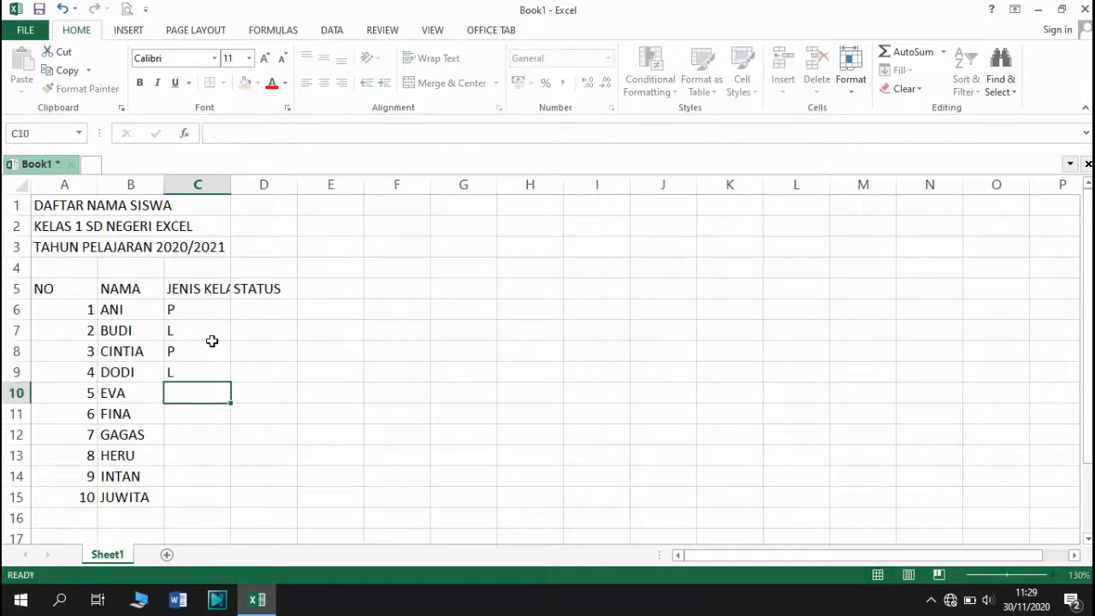
text(P)
key(Return)
Enter P, L, L, P and P in the JENIS KELAMIN column, one per cell in C11:C15.
text(P)
key(Return)
text(L)
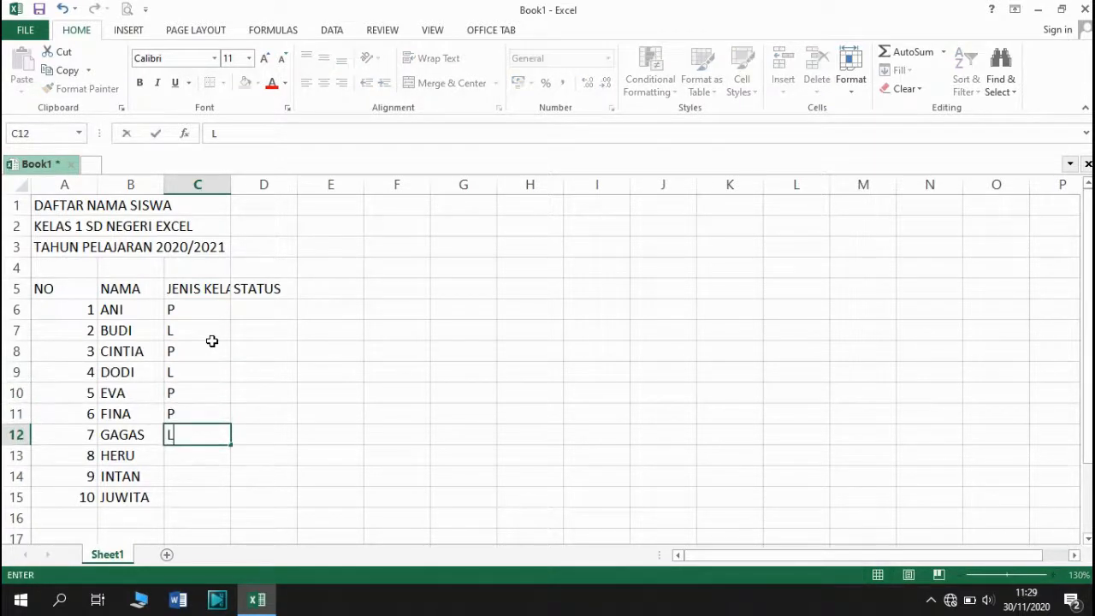
key(Return)
text(L)
key(Return)
text(P)
key(Return)
text(P)
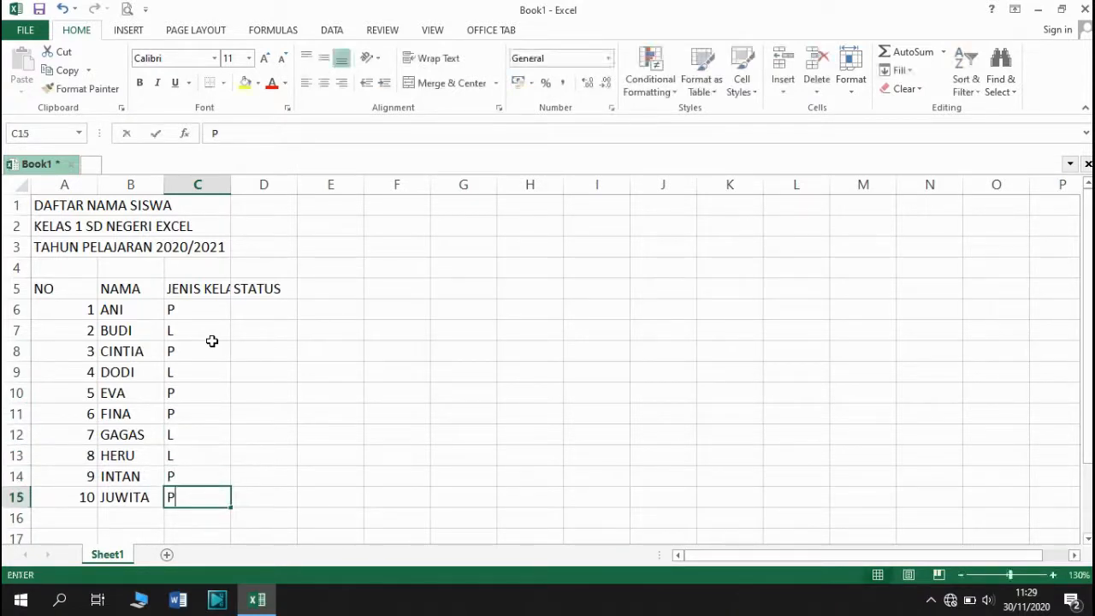
key(Return)
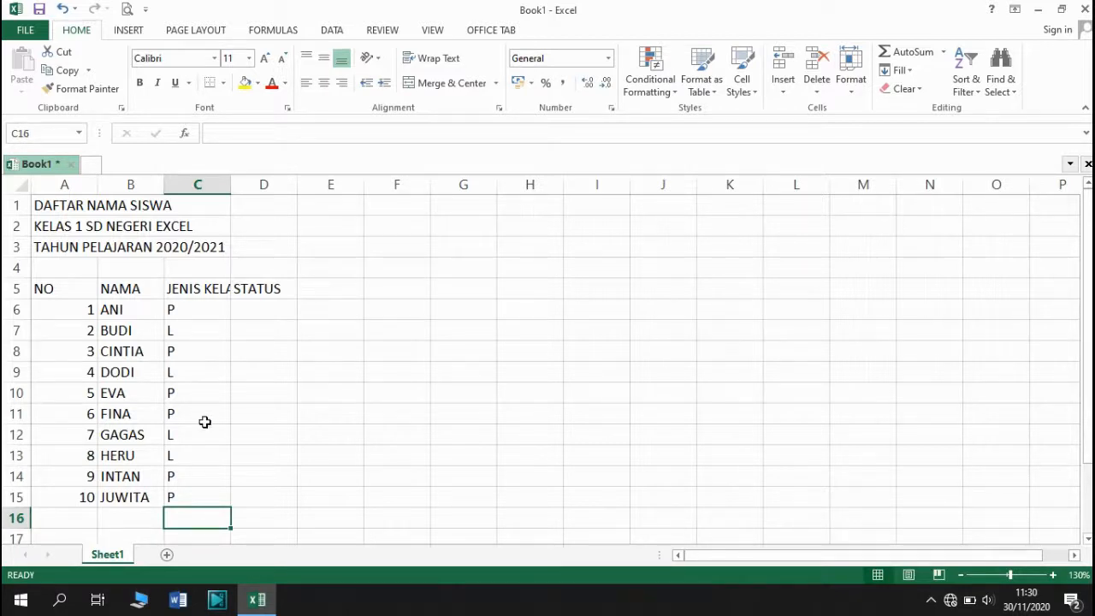
Enter AKTIF in D6 under the STATUS header and fill it down to D15.
click(268, 312)
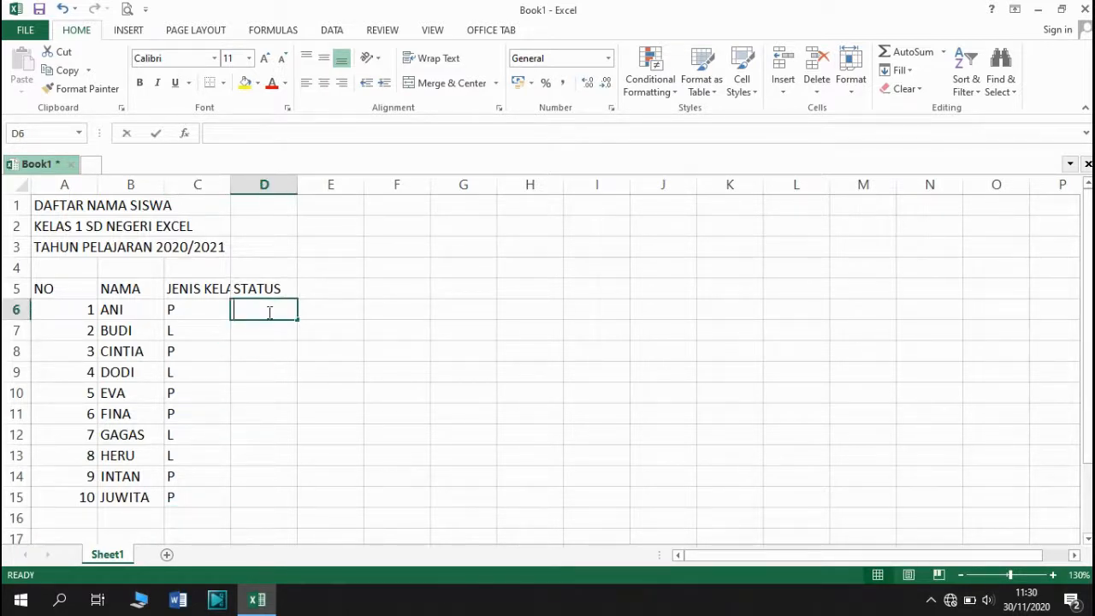
text(AKTIF)
key(Return)
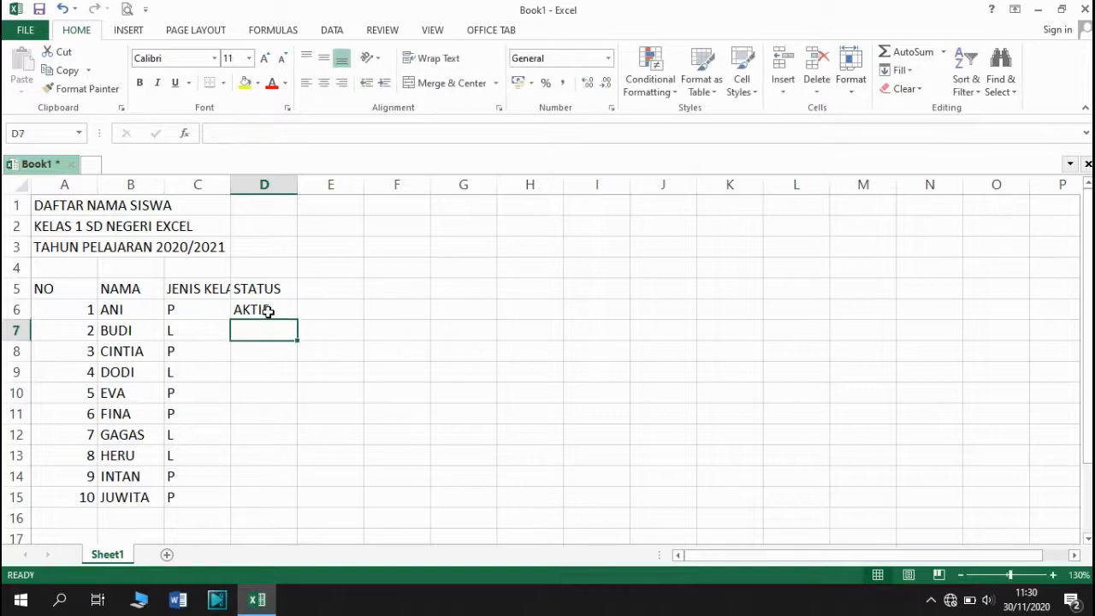
click(268, 312)
drag(296, 322, 276, 501)
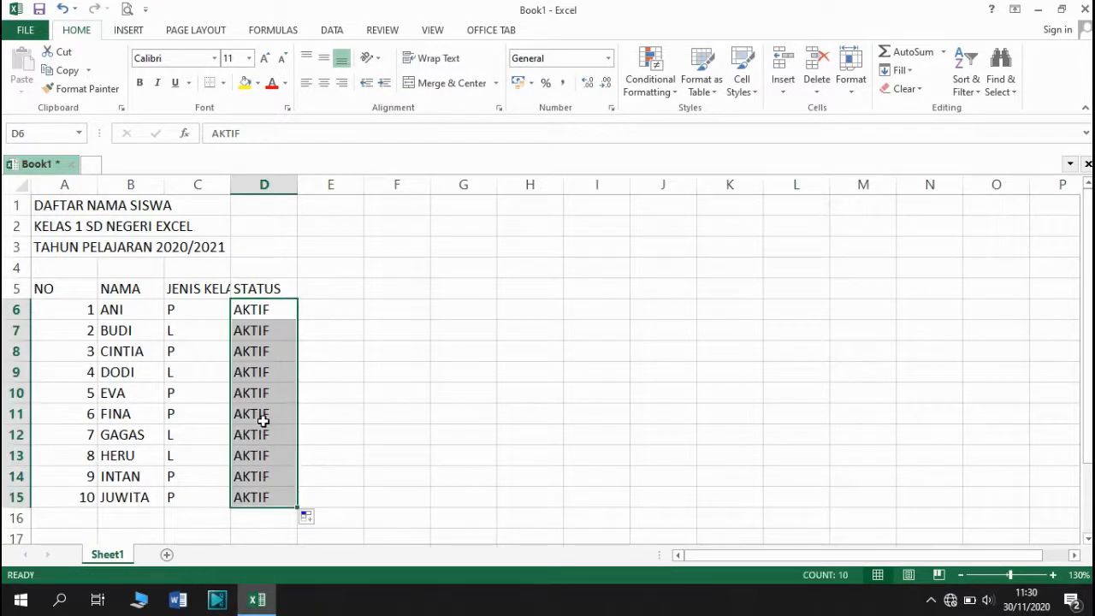
click(344, 314)
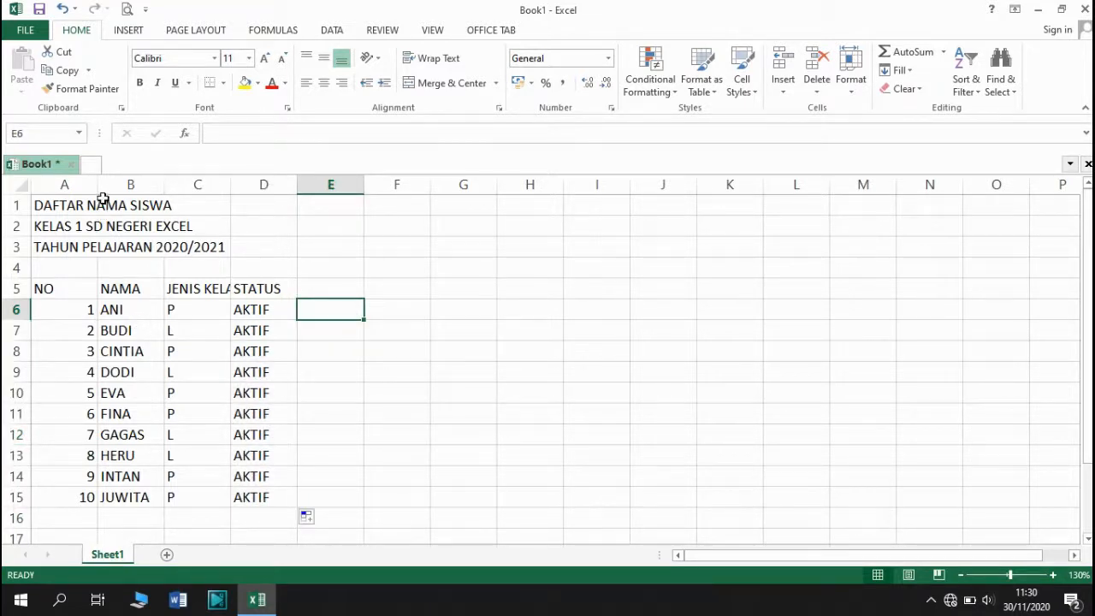
Resize columns A to C to suit their contents and wrap the JENIS KELAMIN header in C5 onto two lines.
drag(98, 184, 145, 185)
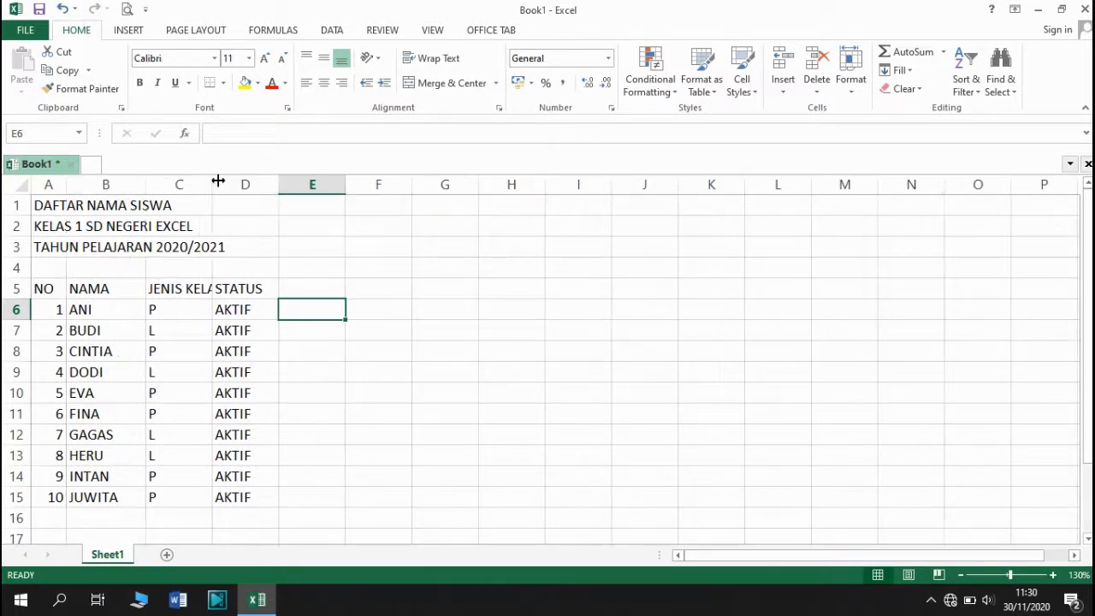
drag(214, 183, 247, 185)
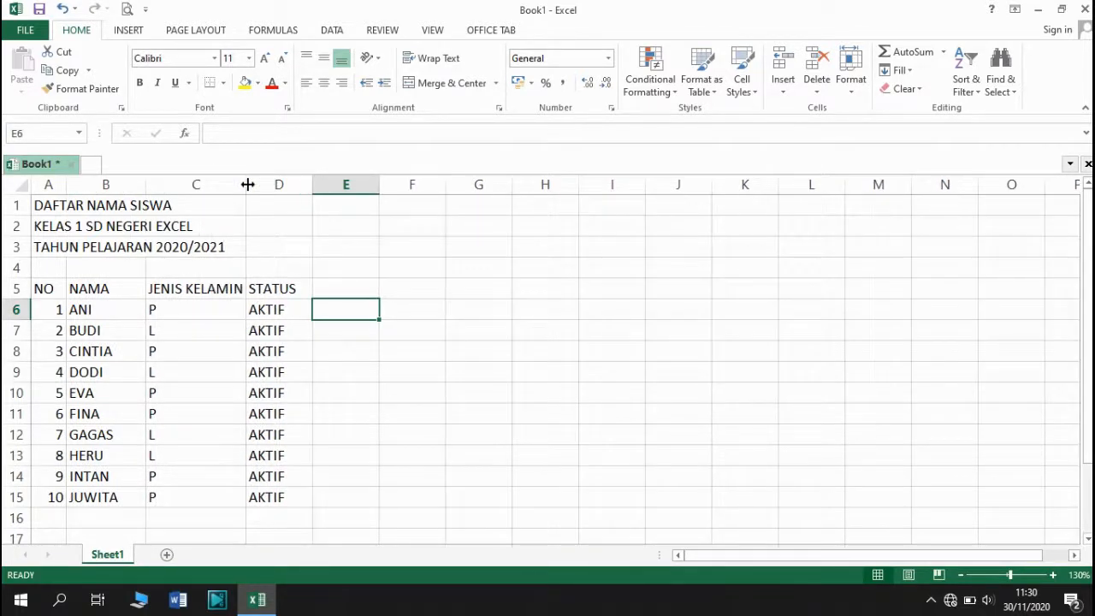
click(231, 292)
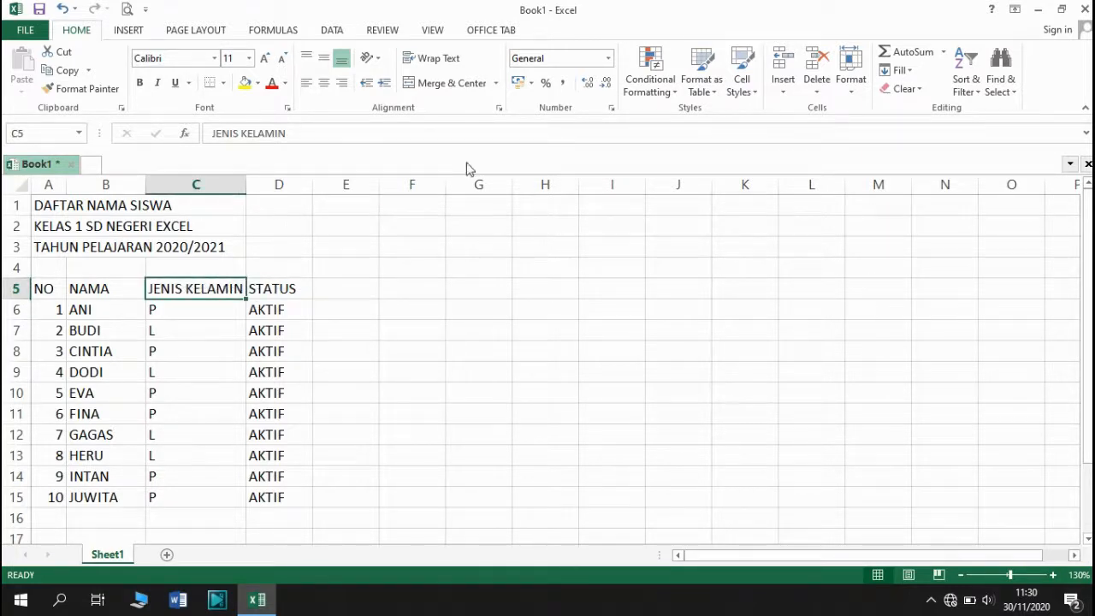
click(438, 57)
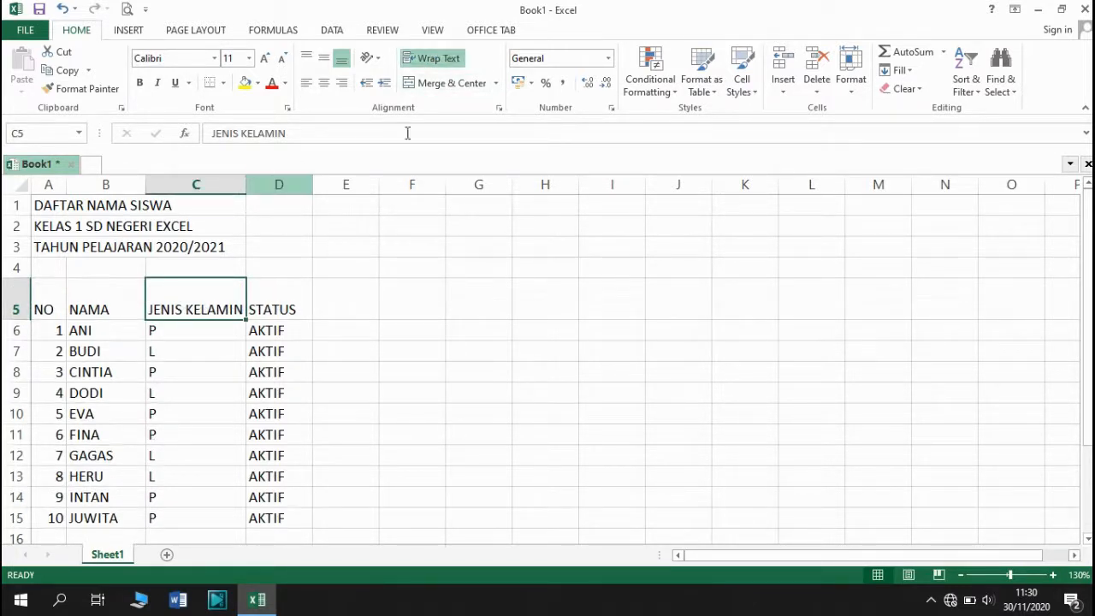
drag(246, 184, 239, 184)
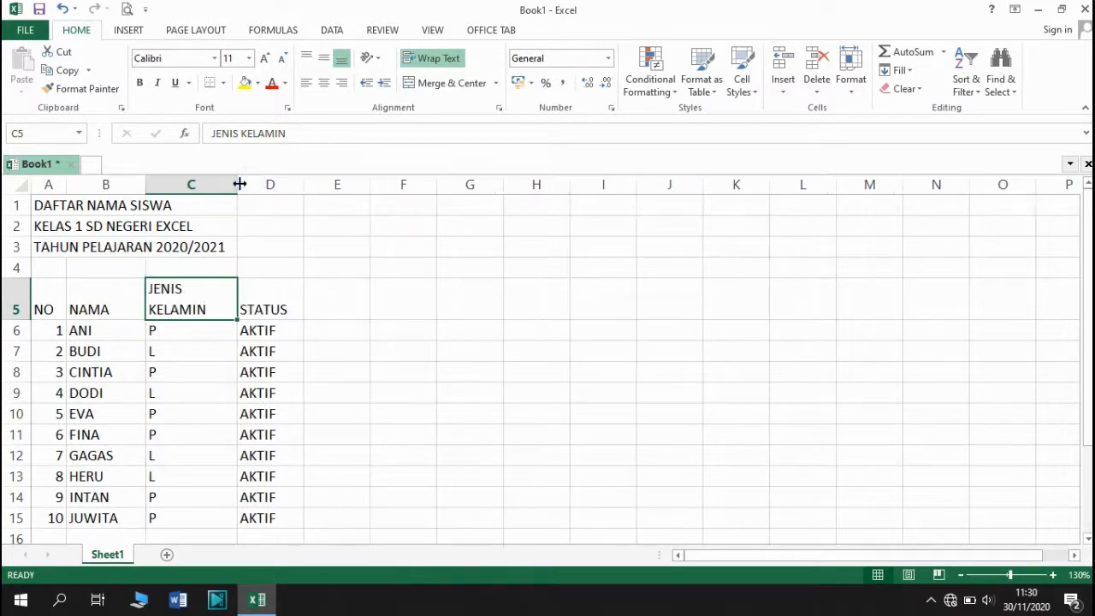
click(278, 299)
Center the header row A5:D5 both vertically and horizontally.
drag(52, 296, 248, 305)
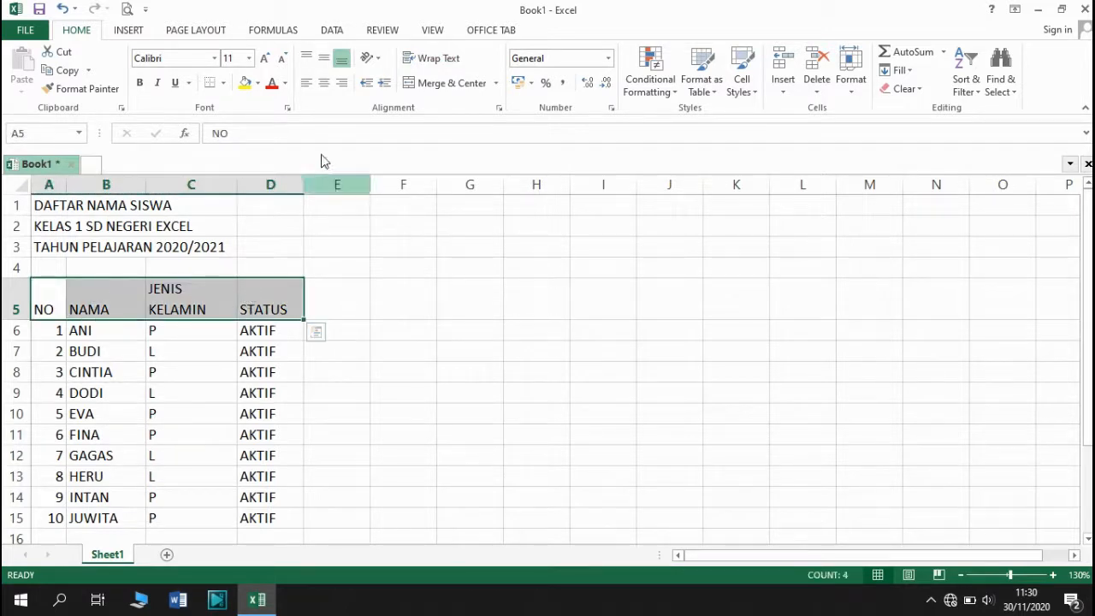
click(325, 62)
click(324, 82)
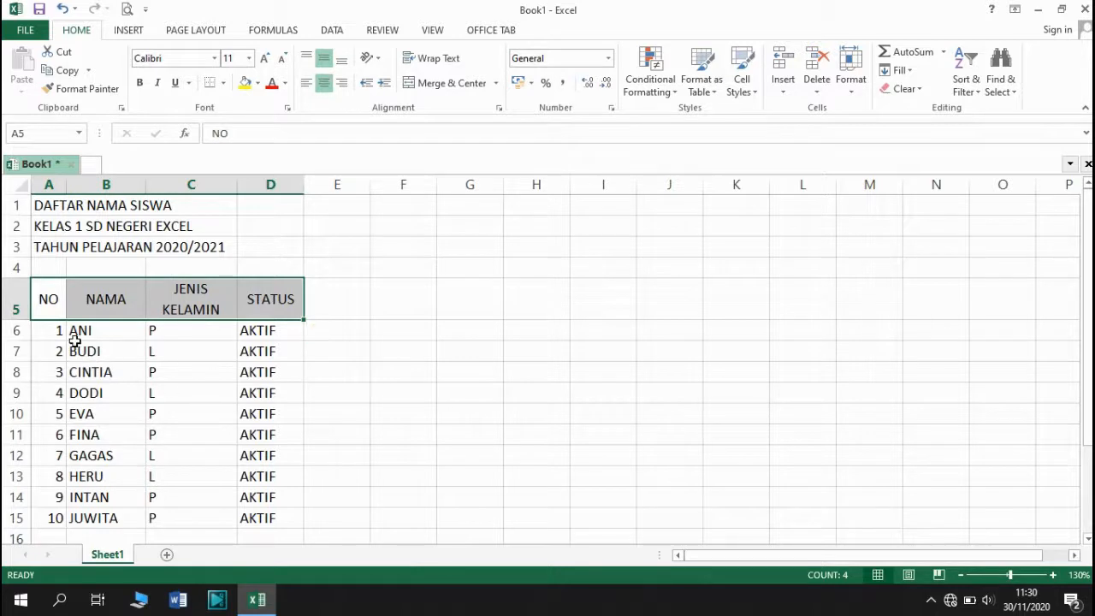
Center the row numbers in A6:A15 and the gender and status entries in C6:D15 horizontally.
drag(53, 333, 57, 518)
click(324, 82)
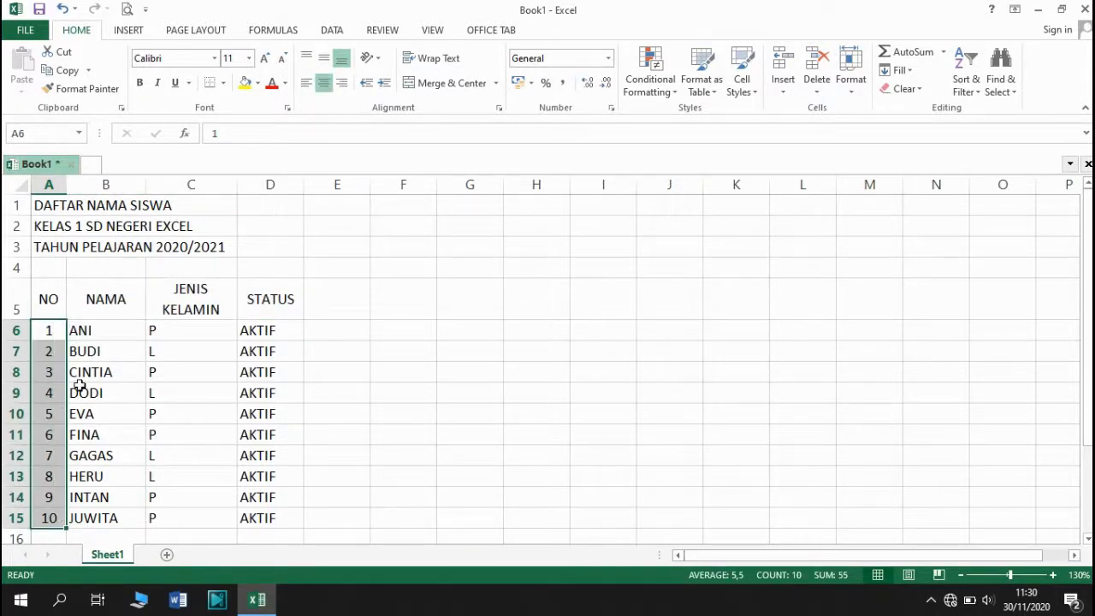
drag(185, 340, 273, 518)
click(323, 84)
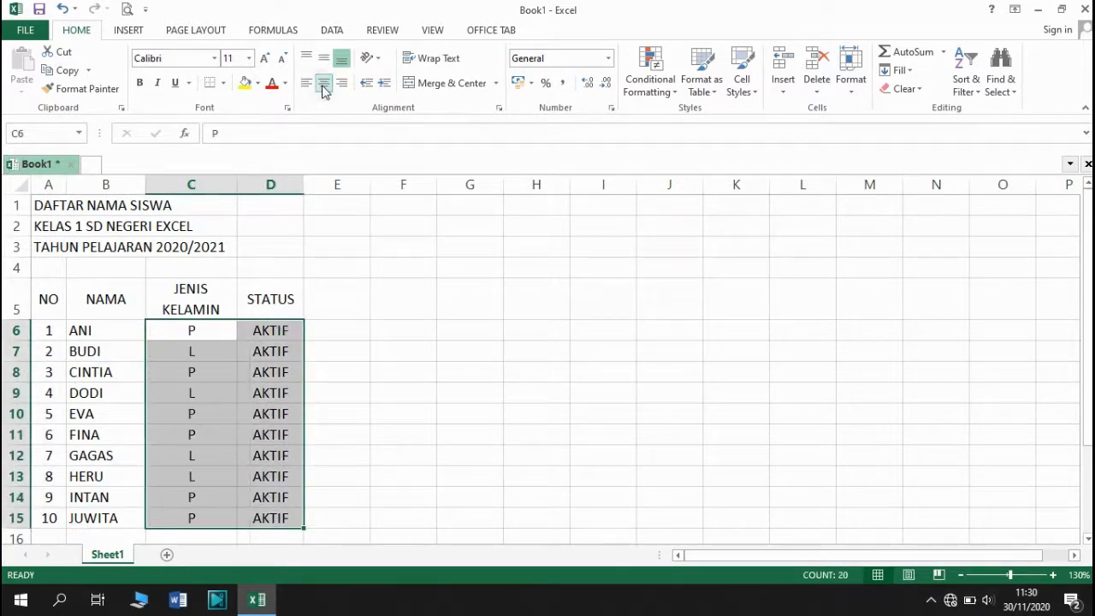
click(325, 455)
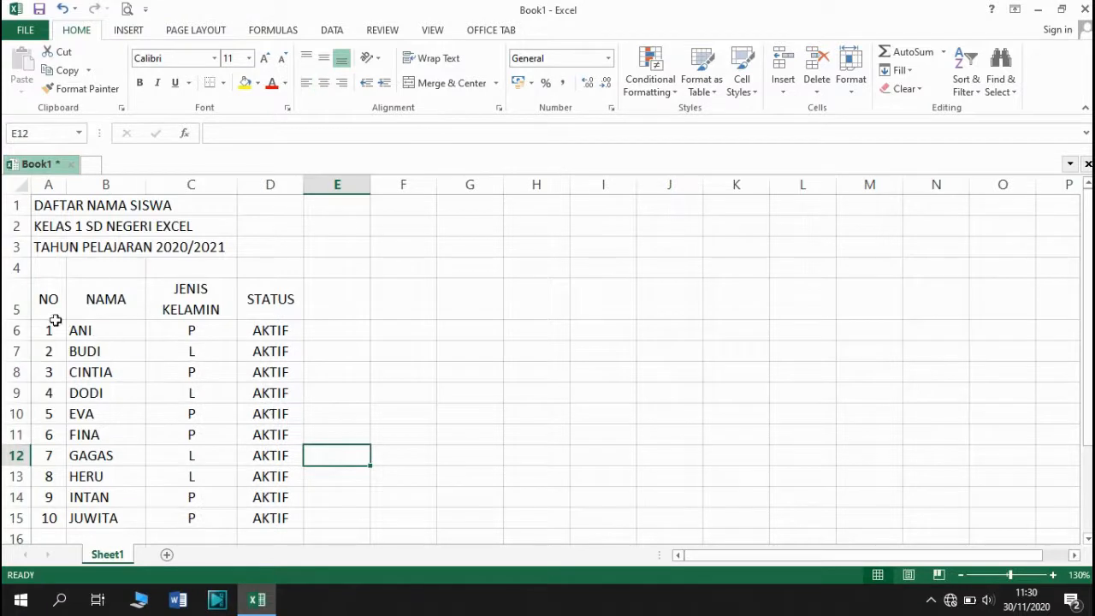
Try outline and inside borders on the table A5:D15 through Format Cells, and undo them.
drag(49, 307, 280, 518)
right_click(276, 468)
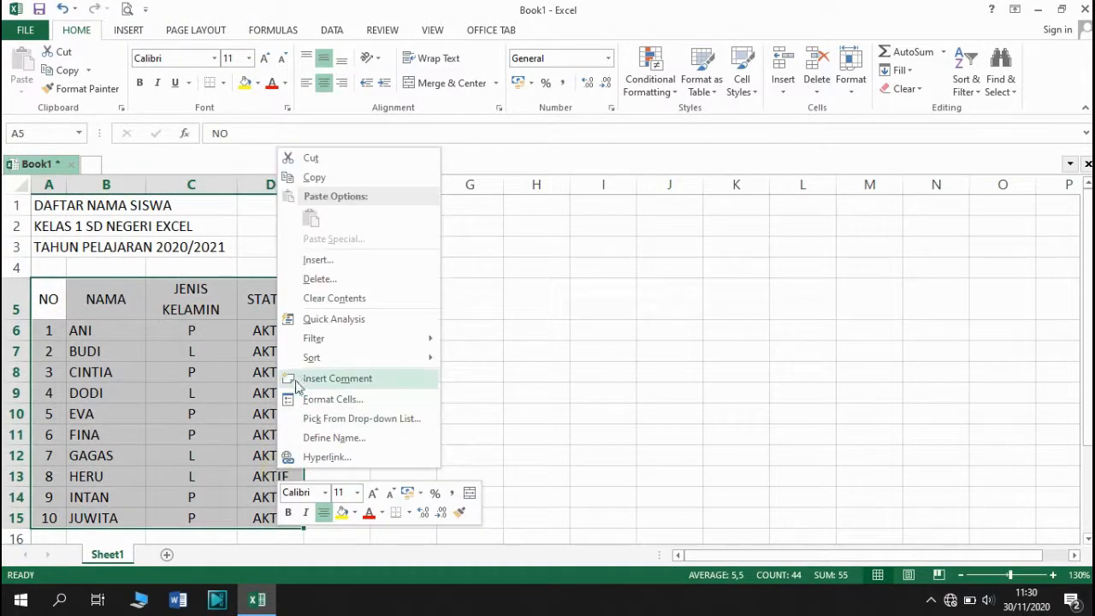
click(324, 395)
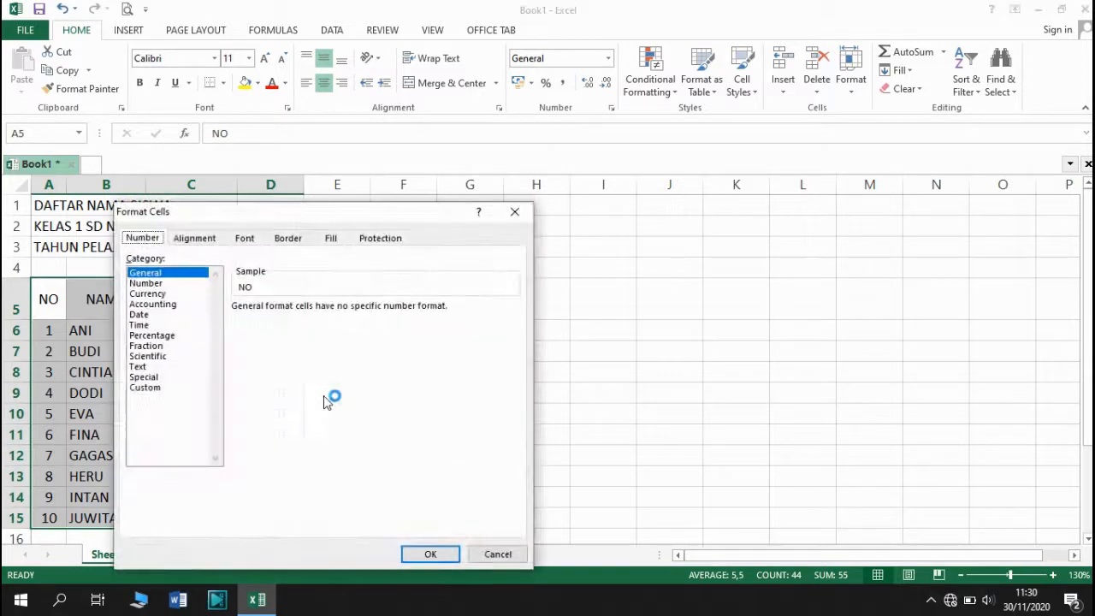
click(288, 237)
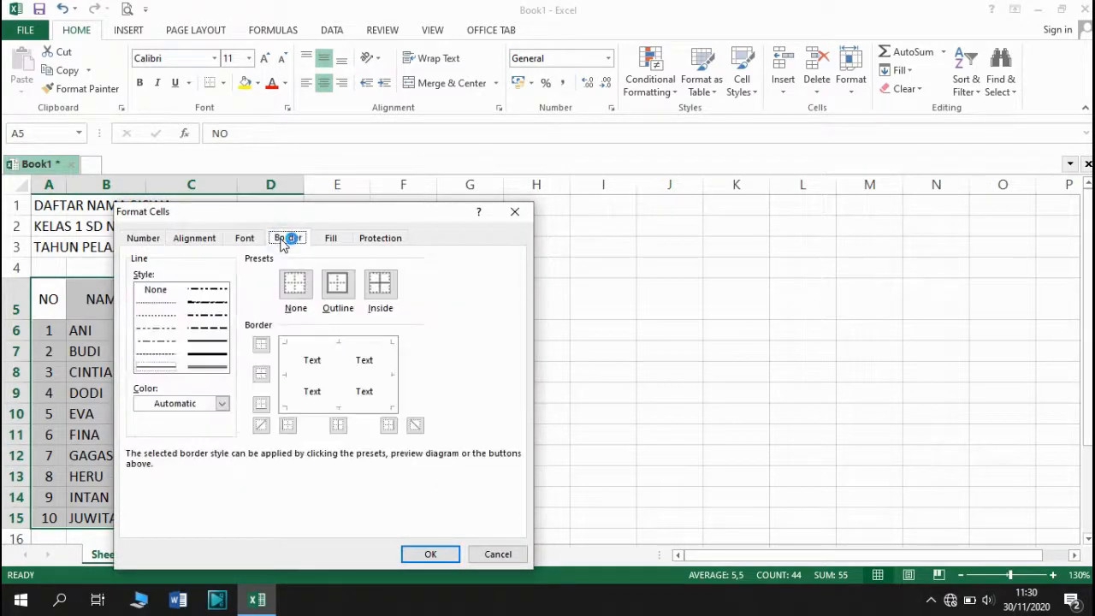
click(339, 284)
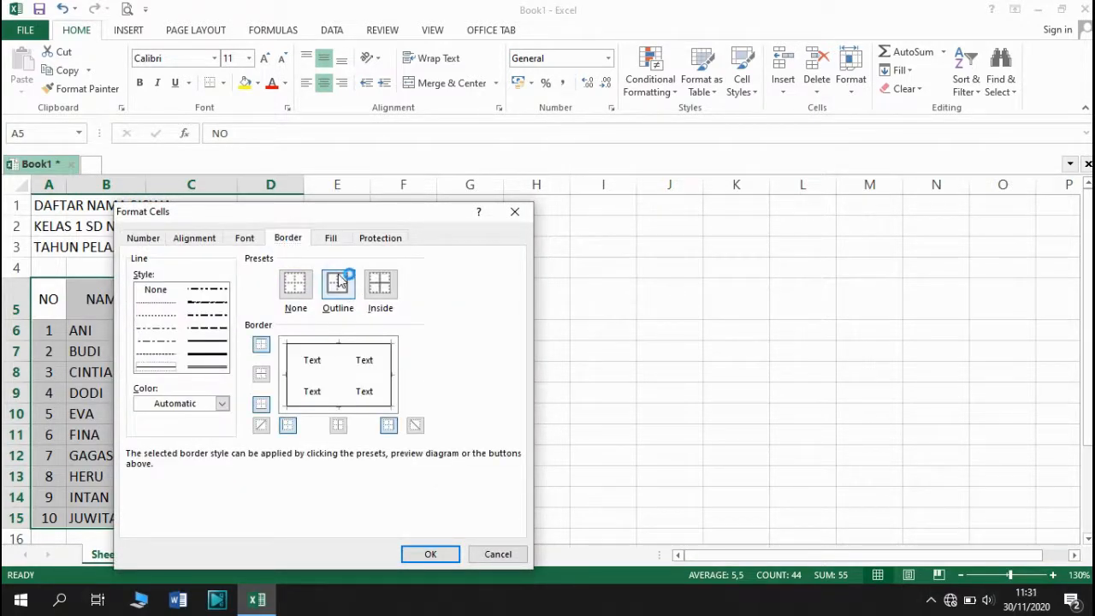
click(382, 288)
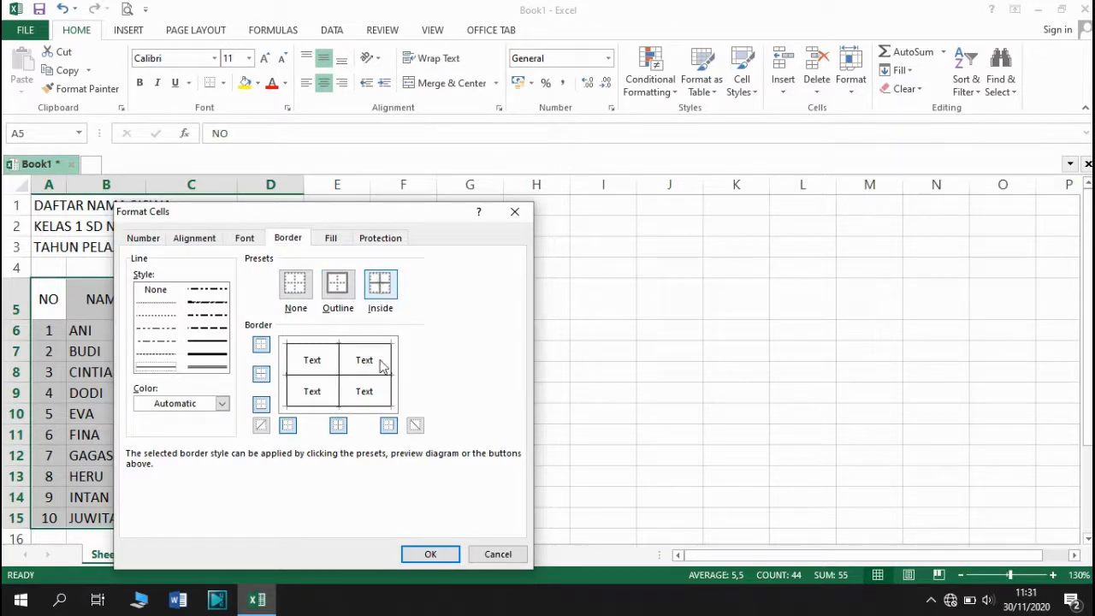
click(436, 556)
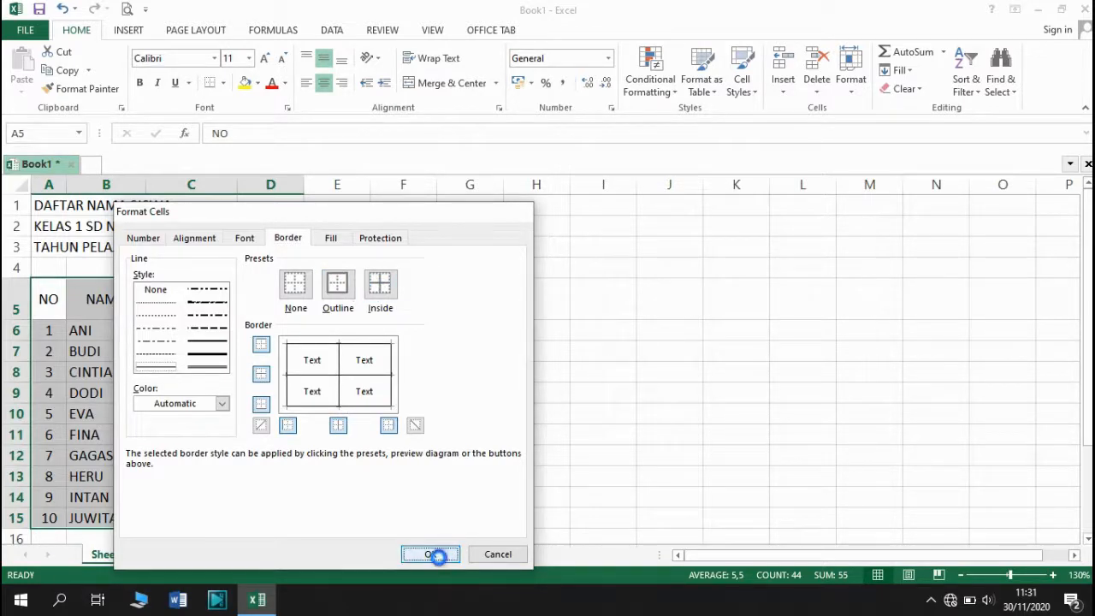
click(350, 331)
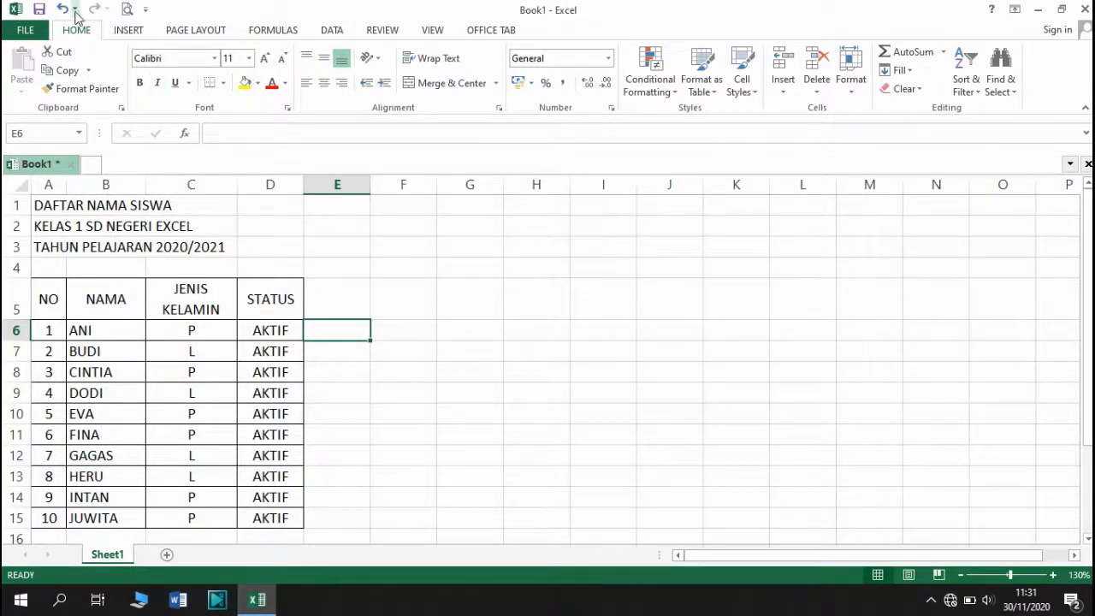
click(63, 12)
Apply All Borders to the whole table in A5:D15.
click(54, 302)
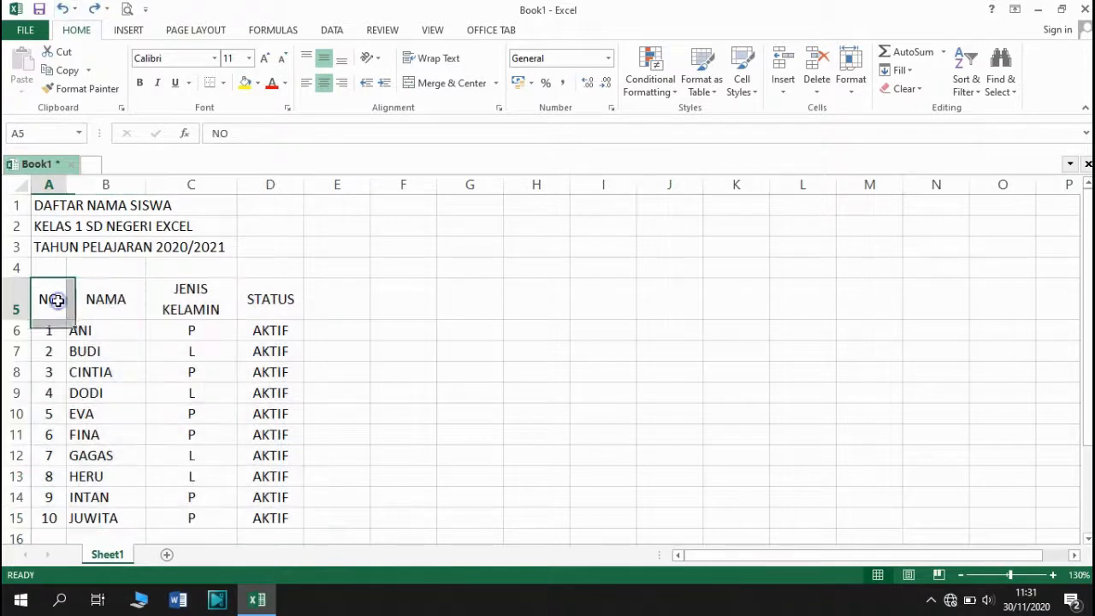
drag(54, 298, 266, 518)
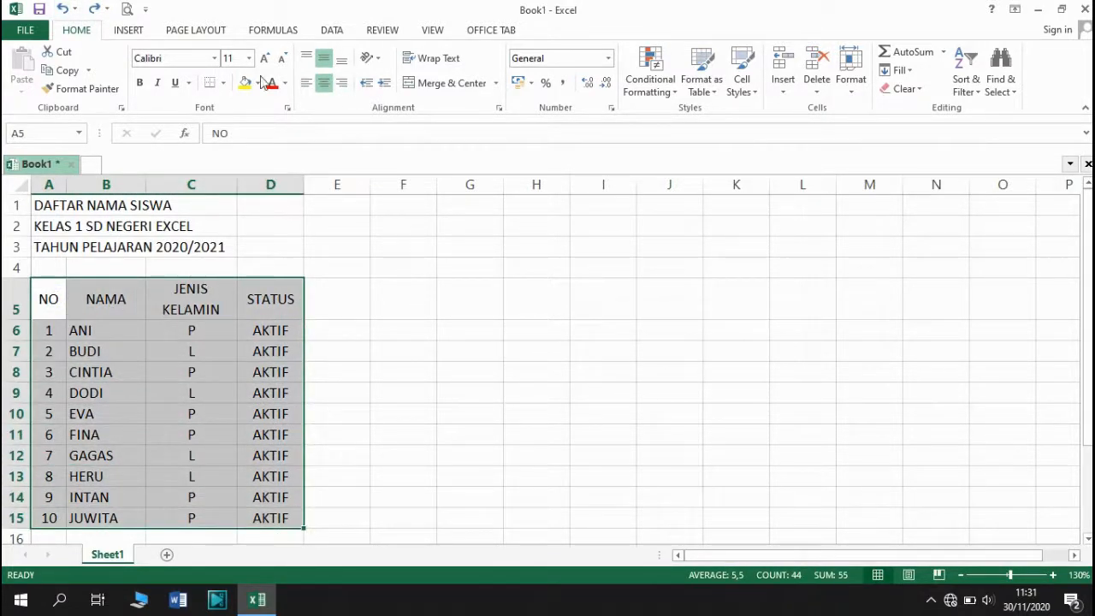
click(226, 83)
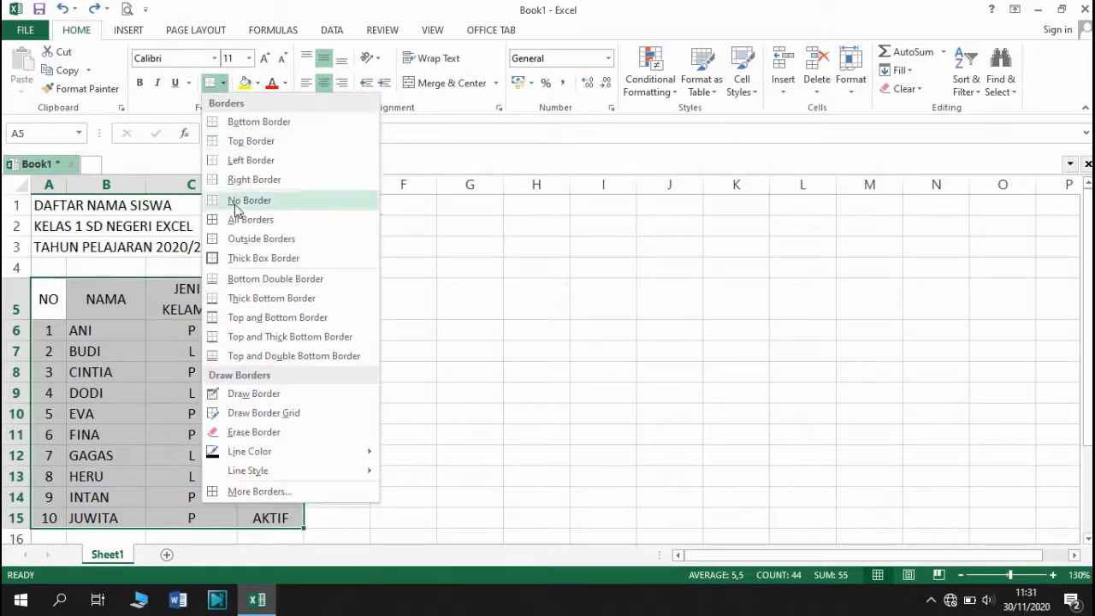
click(248, 220)
click(339, 298)
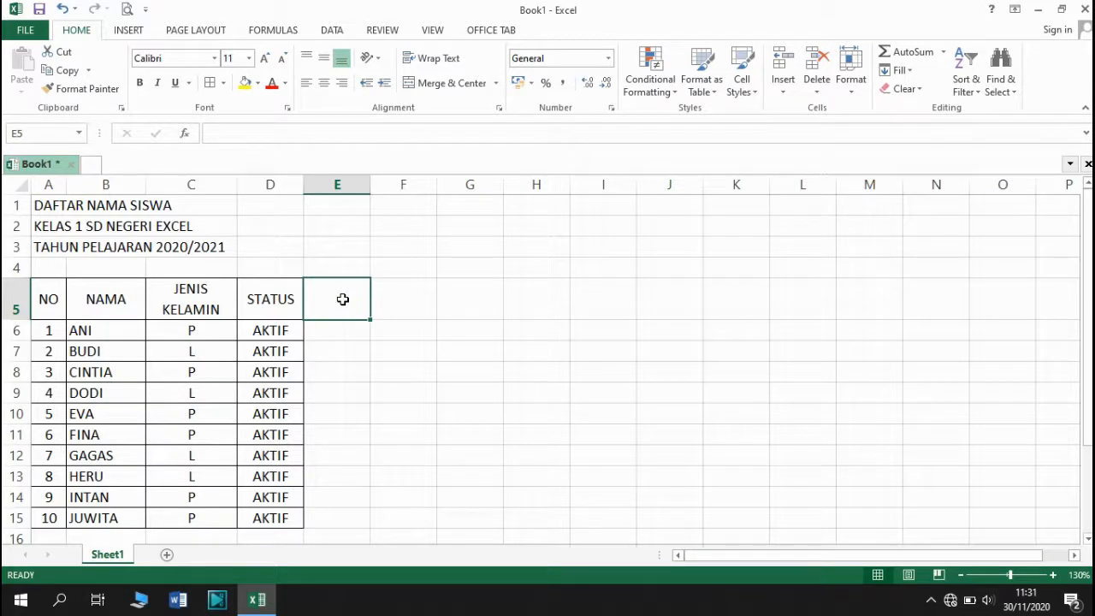
Merge and center each of the three title rows separately across columns A to D.
drag(41, 208, 245, 204)
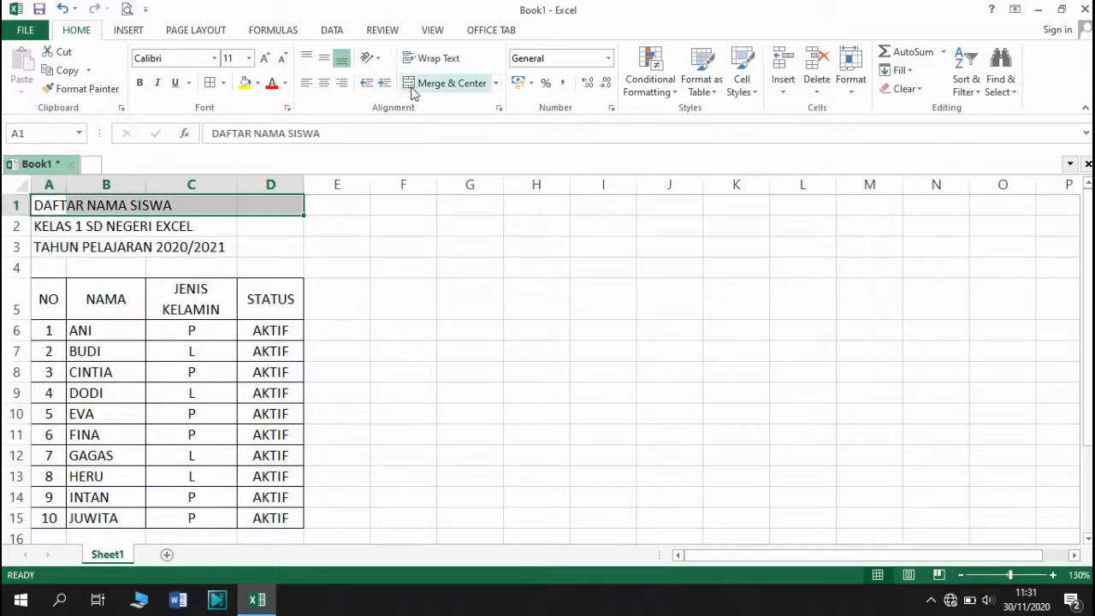
click(449, 86)
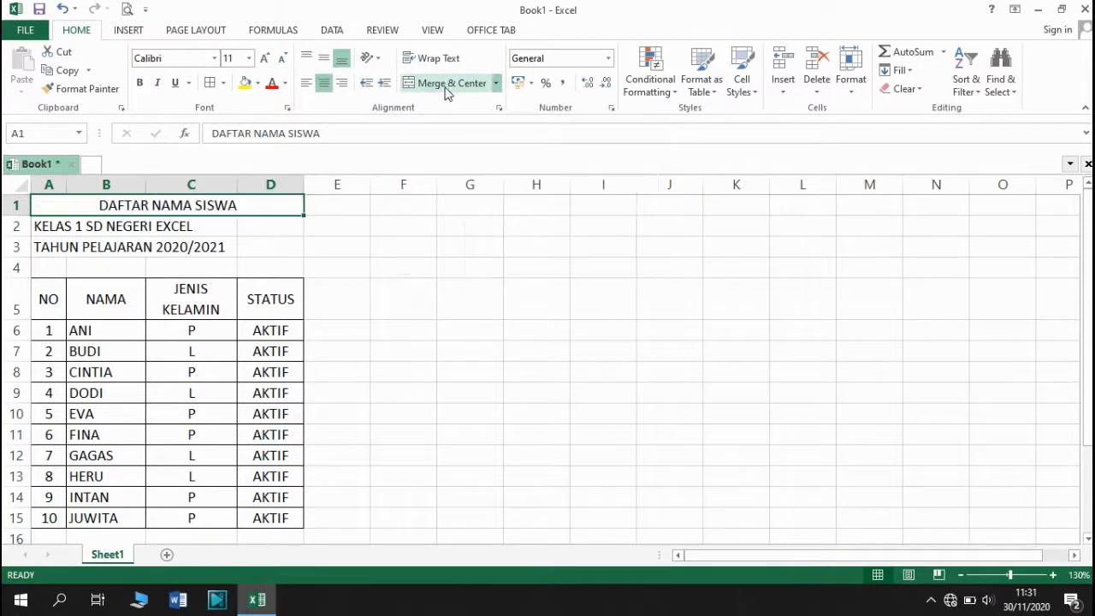
drag(49, 227, 247, 223)
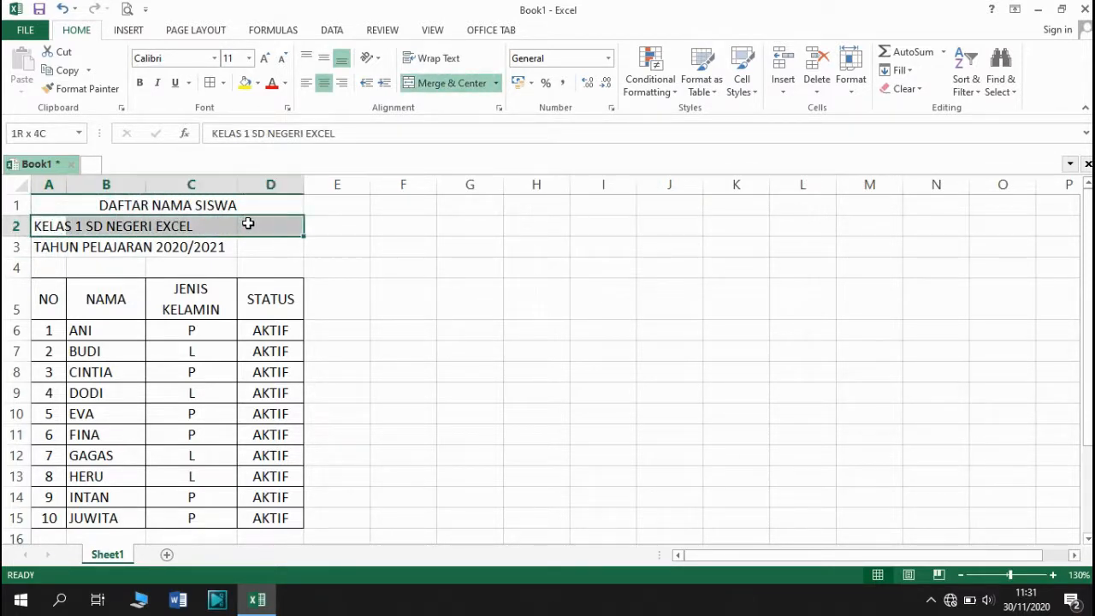
click(446, 83)
drag(39, 243, 259, 250)
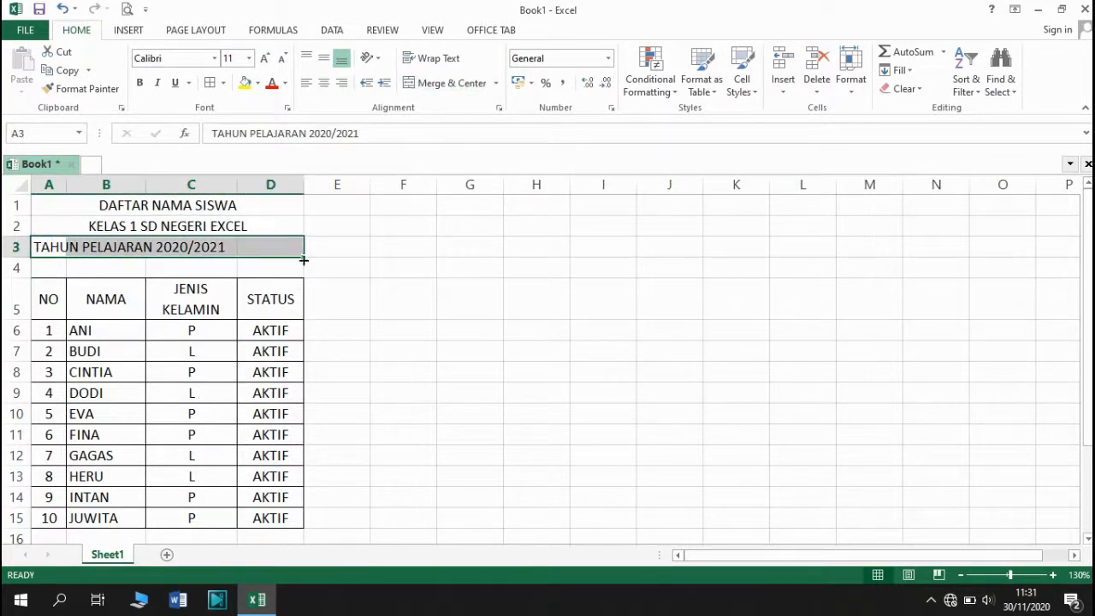
click(448, 86)
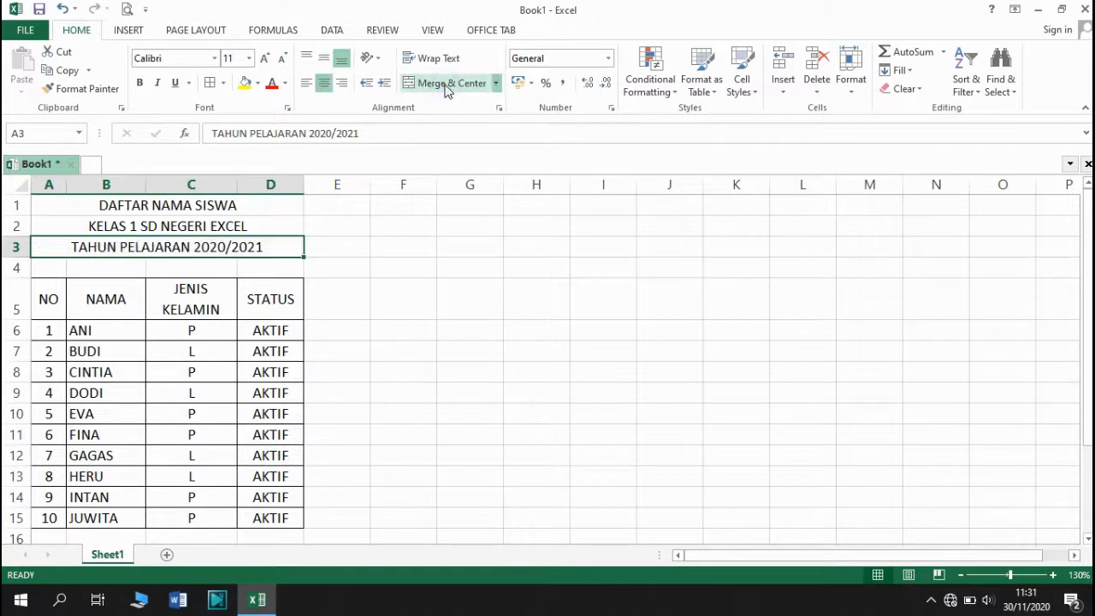
Make the three title lines in A1:D3 and the header row A5:D5 bold.
drag(220, 209, 243, 249)
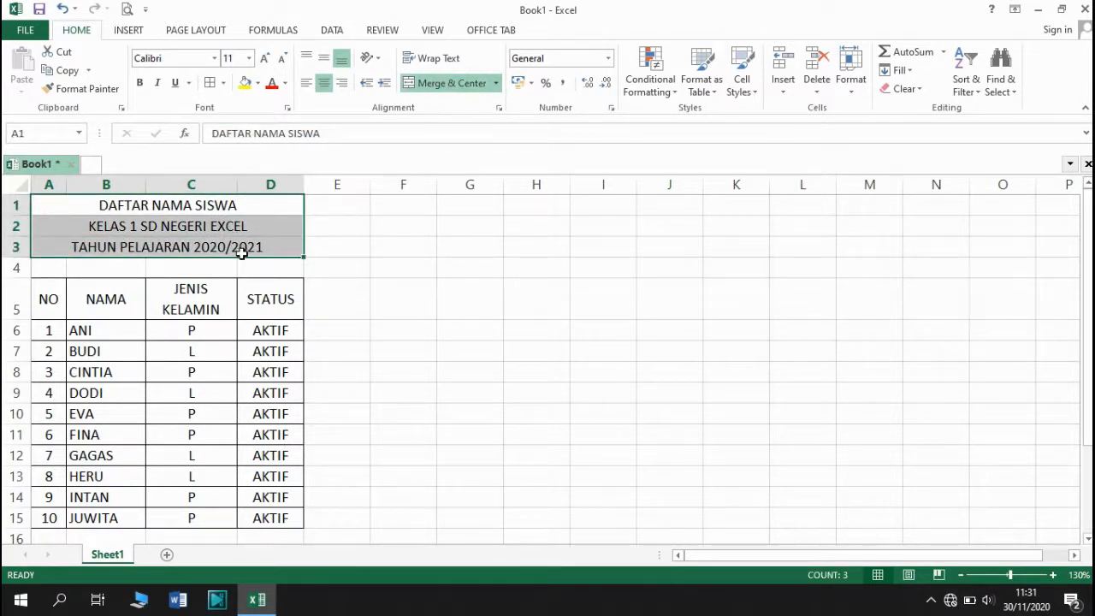
click(140, 83)
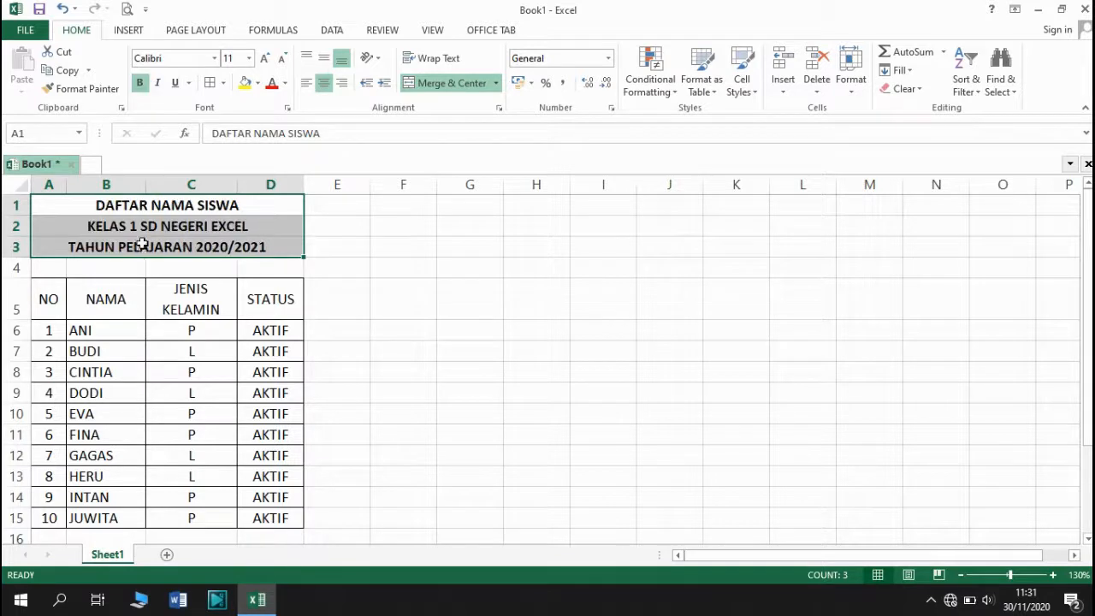
click(50, 305)
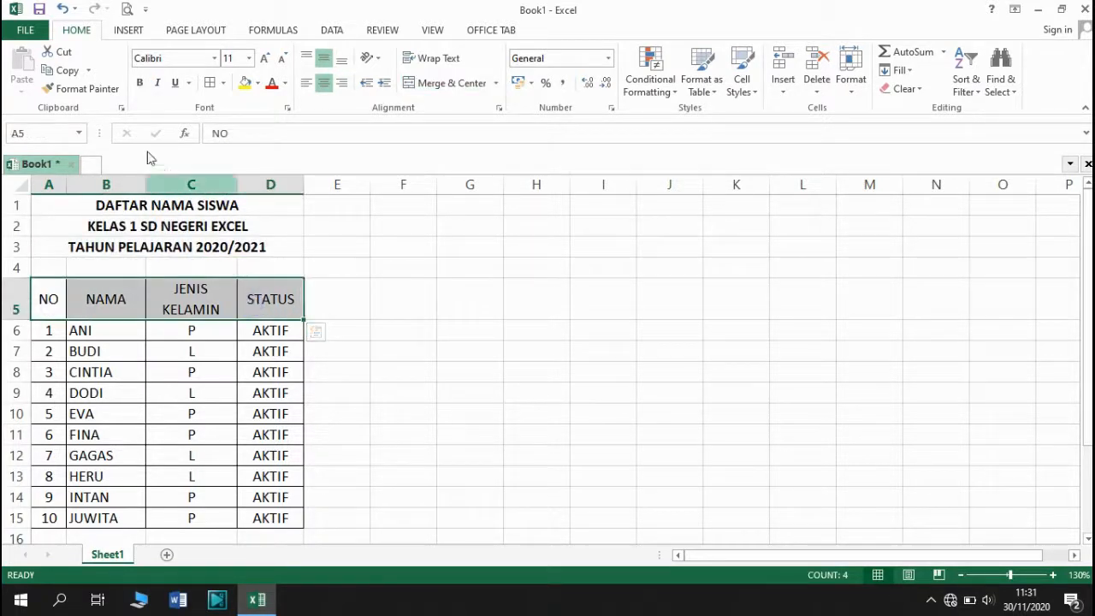
click(140, 83)
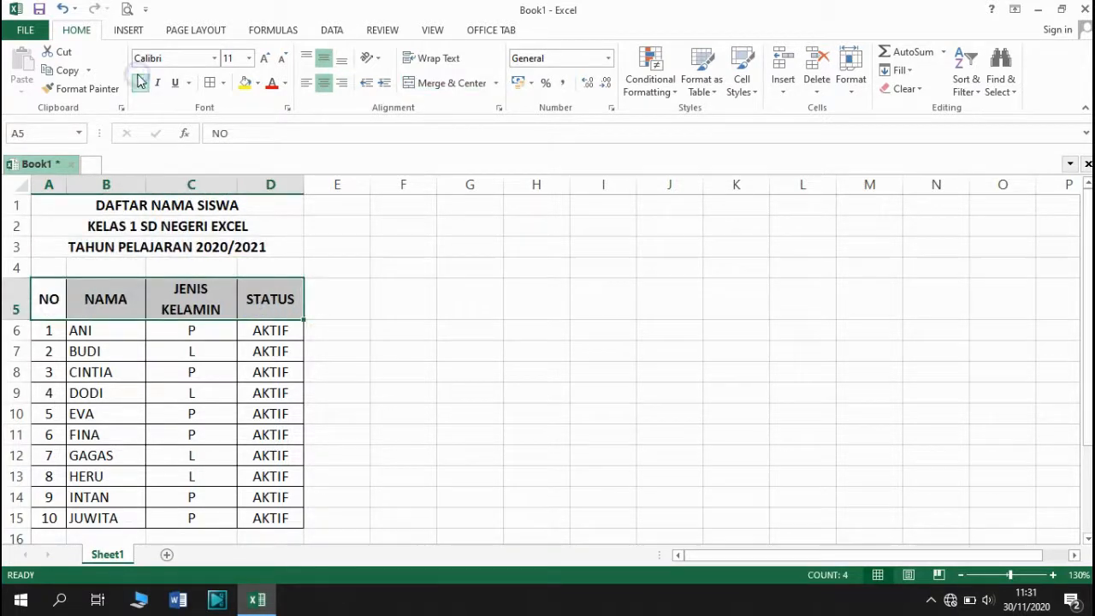
click(354, 404)
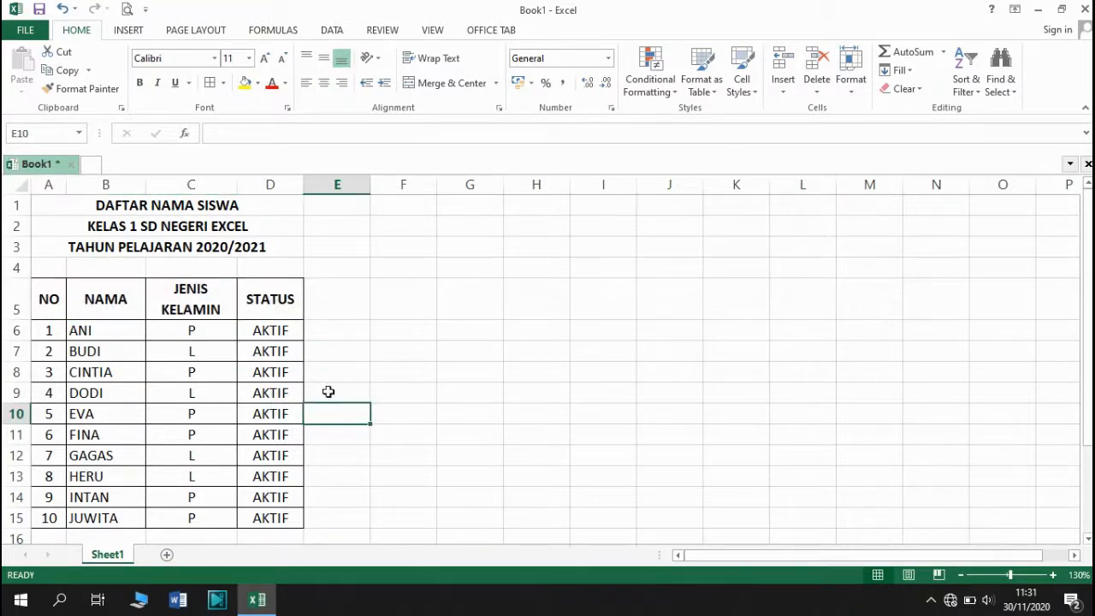
Change the font of the titles and the whole table in A1:D15 to Tahoma.
click(62, 209)
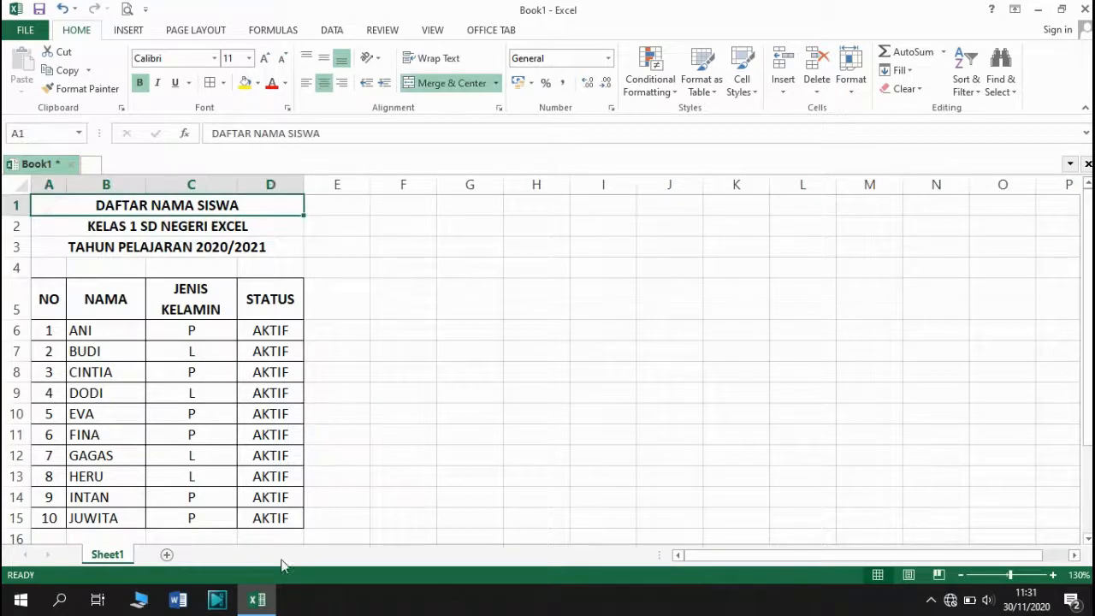
shift+click(284, 519)
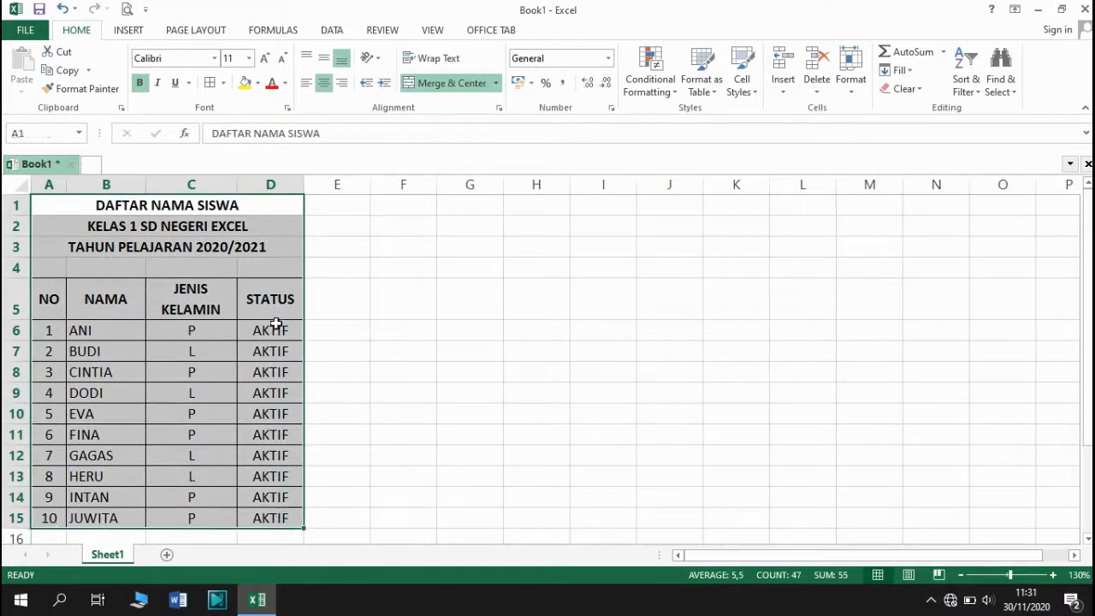
click(213, 58)
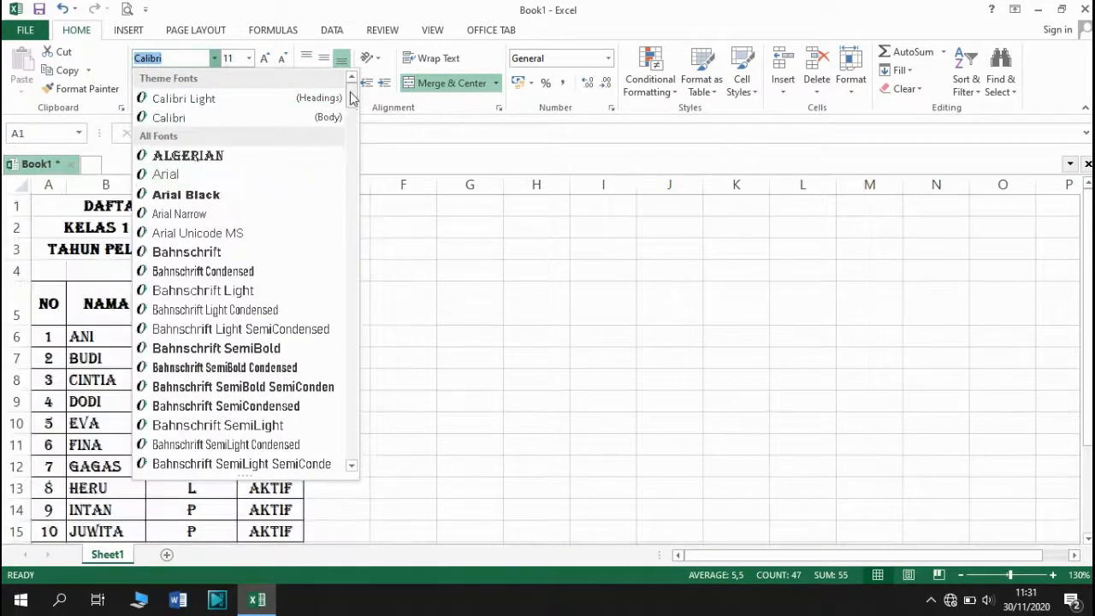
drag(357, 98, 338, 425)
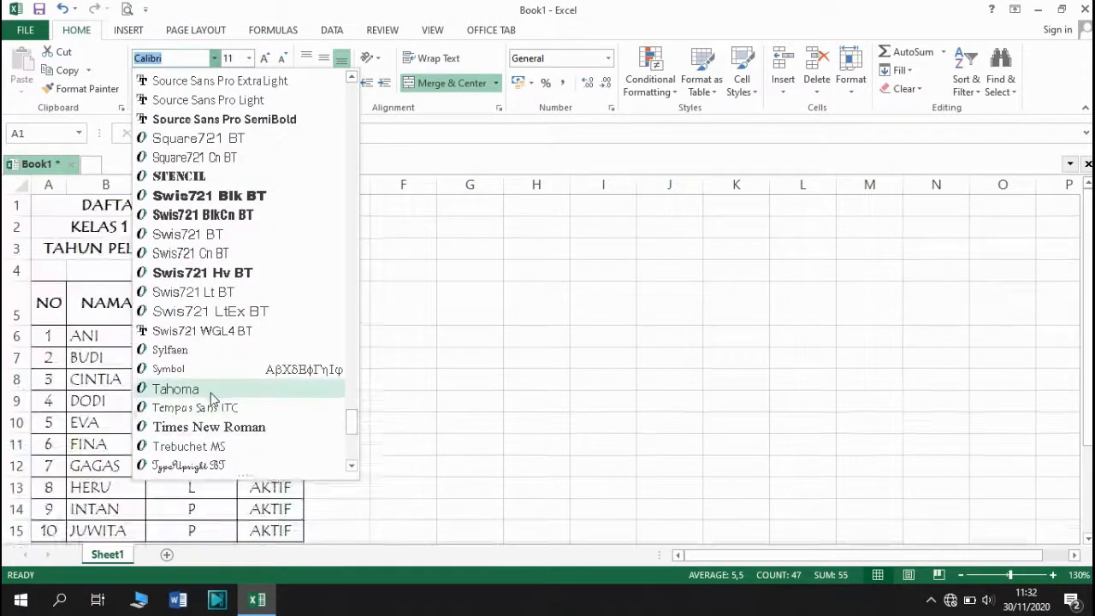
click(210, 391)
click(335, 307)
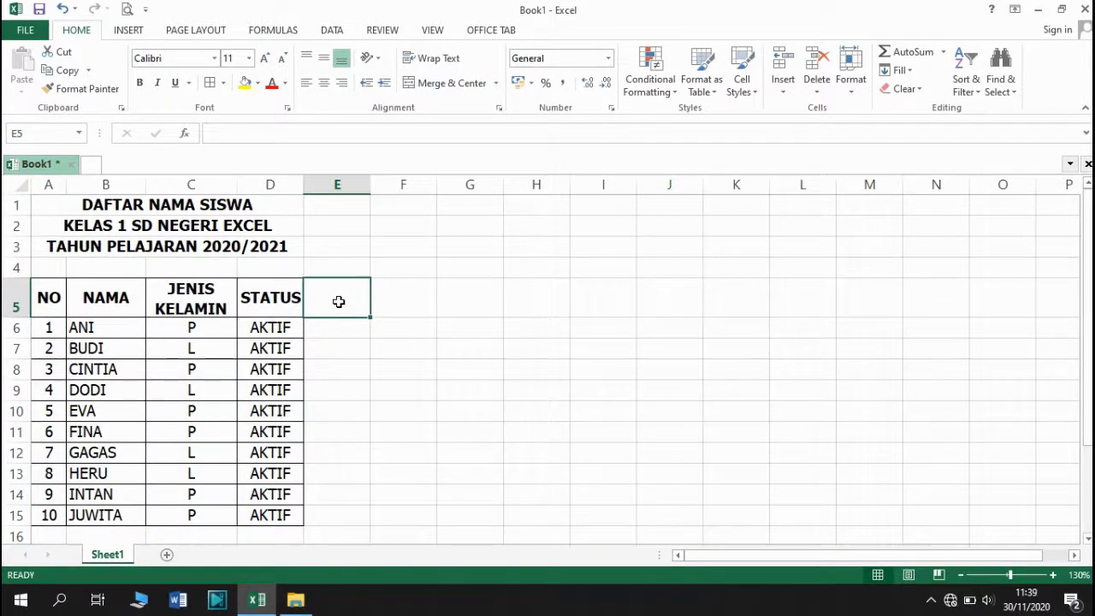
Start saving the workbook on the computer and choose Local Disk (D:) as the location.
click(29, 31)
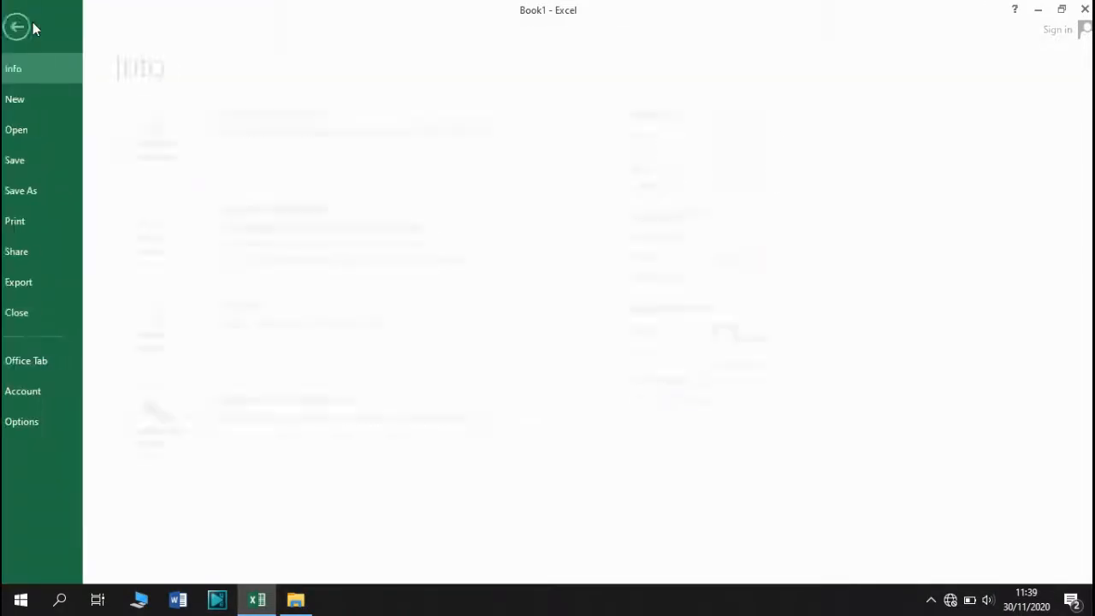
click(54, 163)
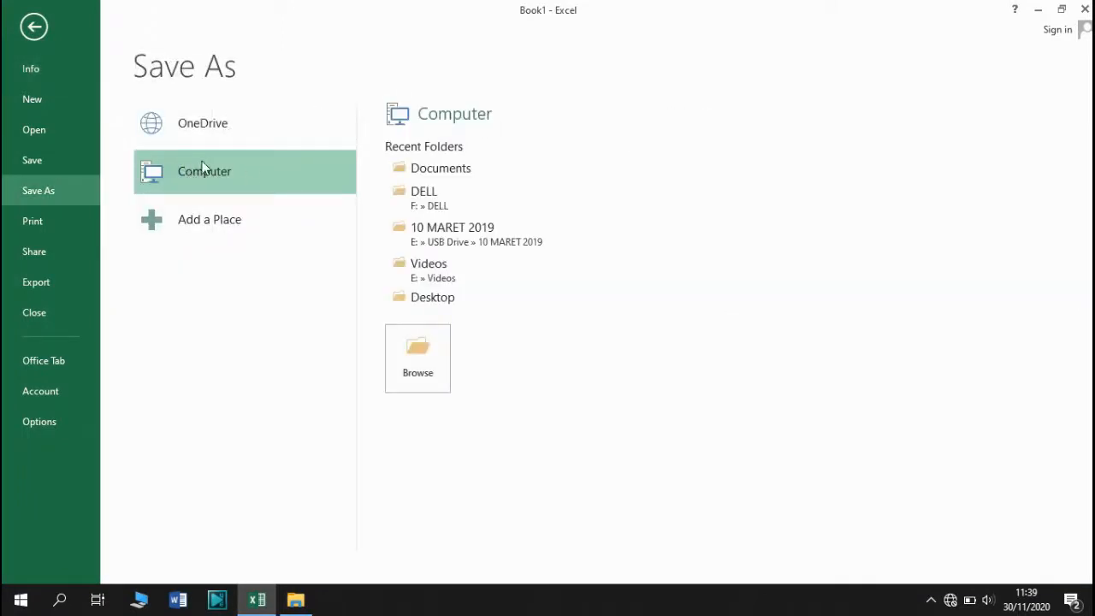
click(429, 353)
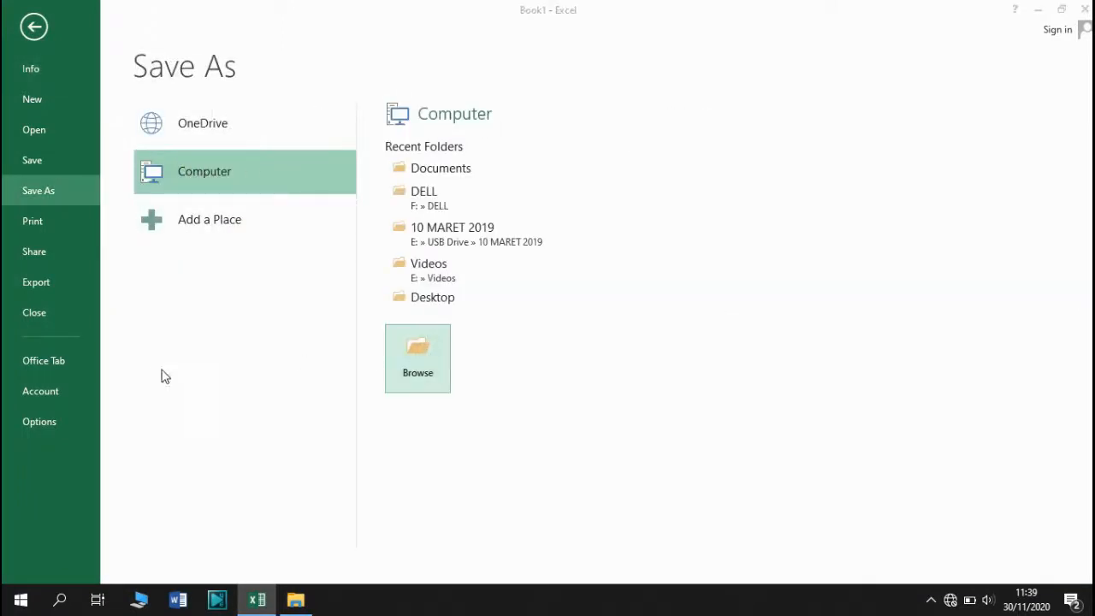
scroll(124, 240, down, 1)
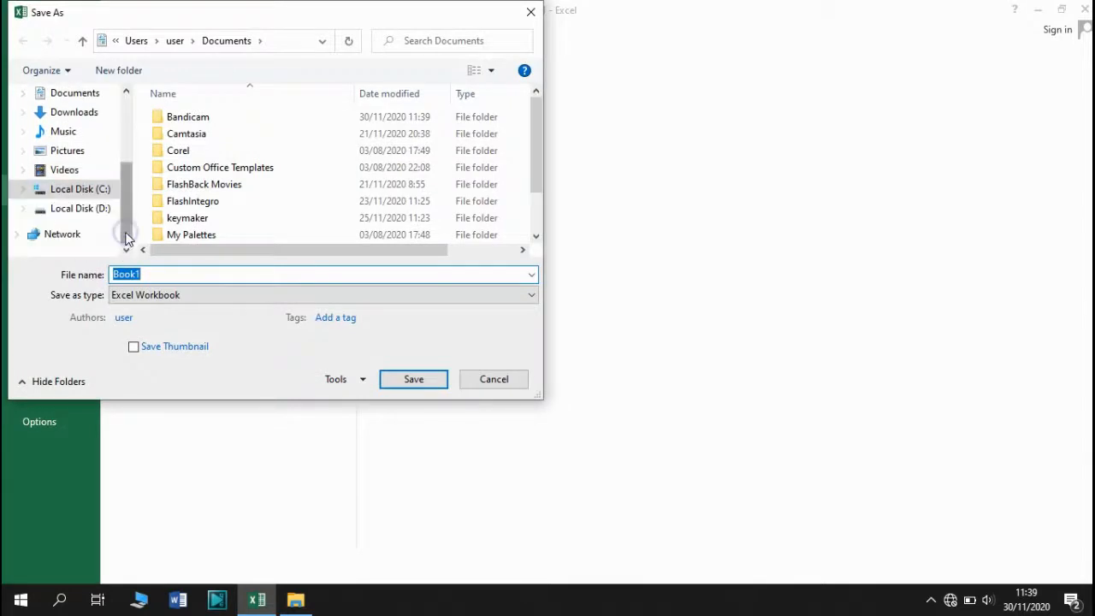
click(105, 213)
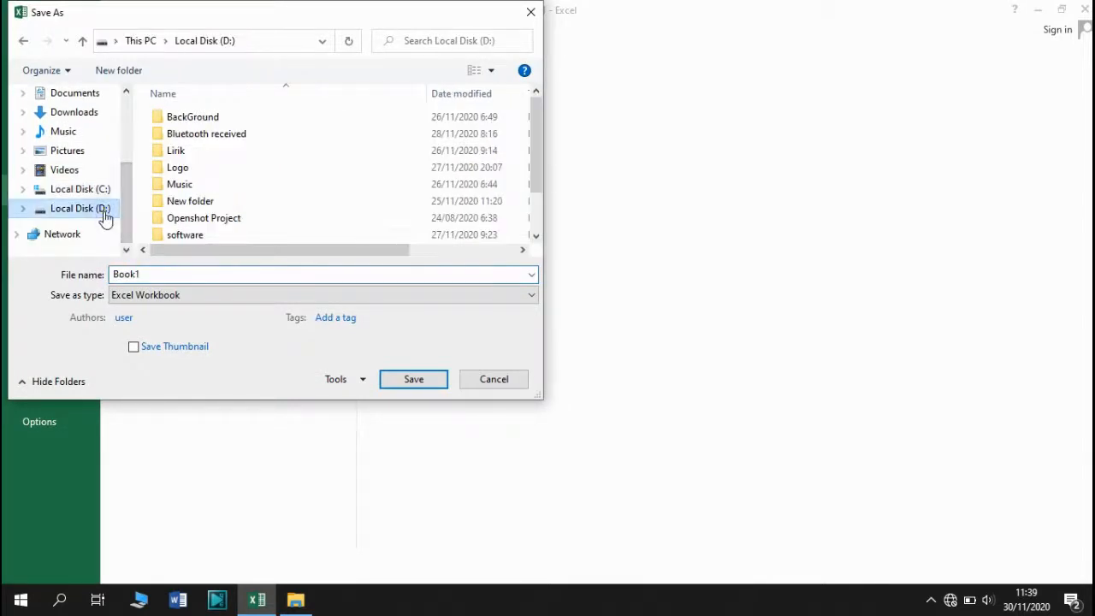
Name the file "Daftar Nama Siswa Kelas 1" and save it as an Excel Workbook.
double_click(165, 274)
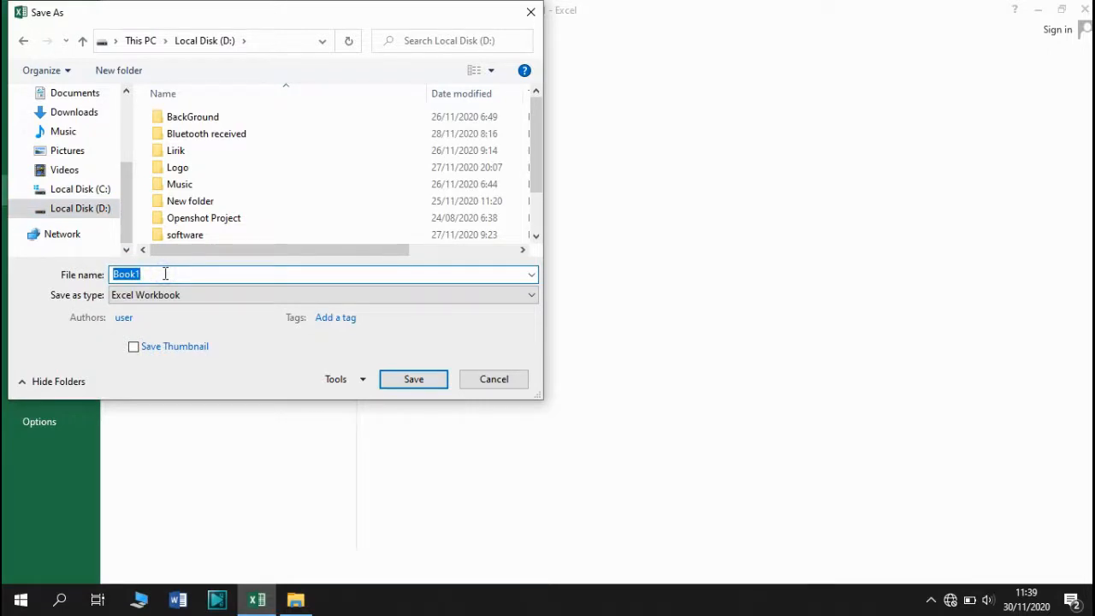
text(dA)
key(BackSpace)
text(Daftar Nama Siswa K)
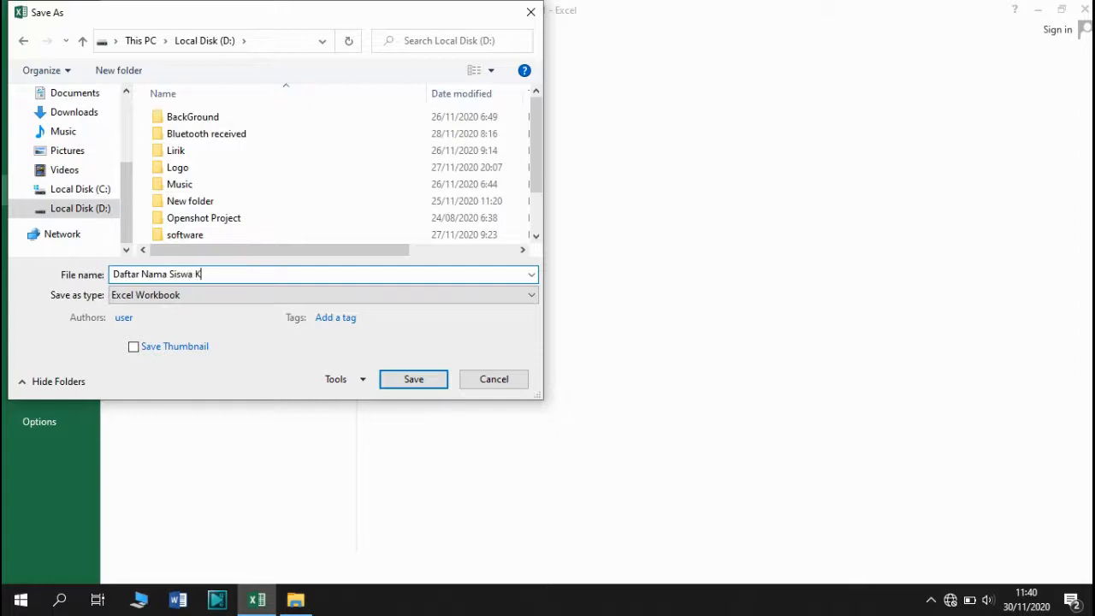
text(elas 1)
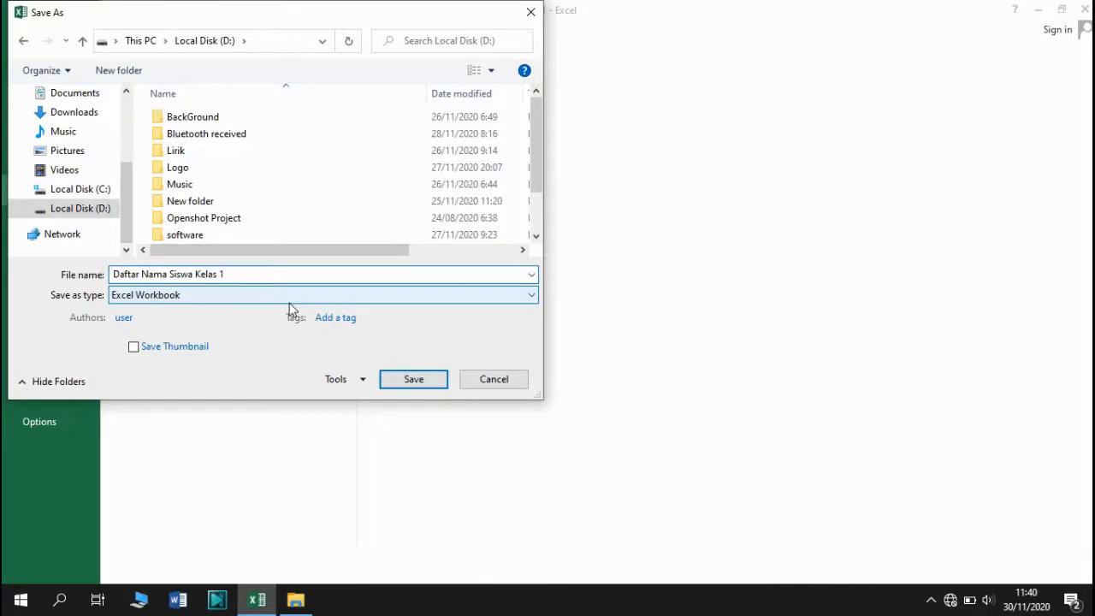
click(385, 382)
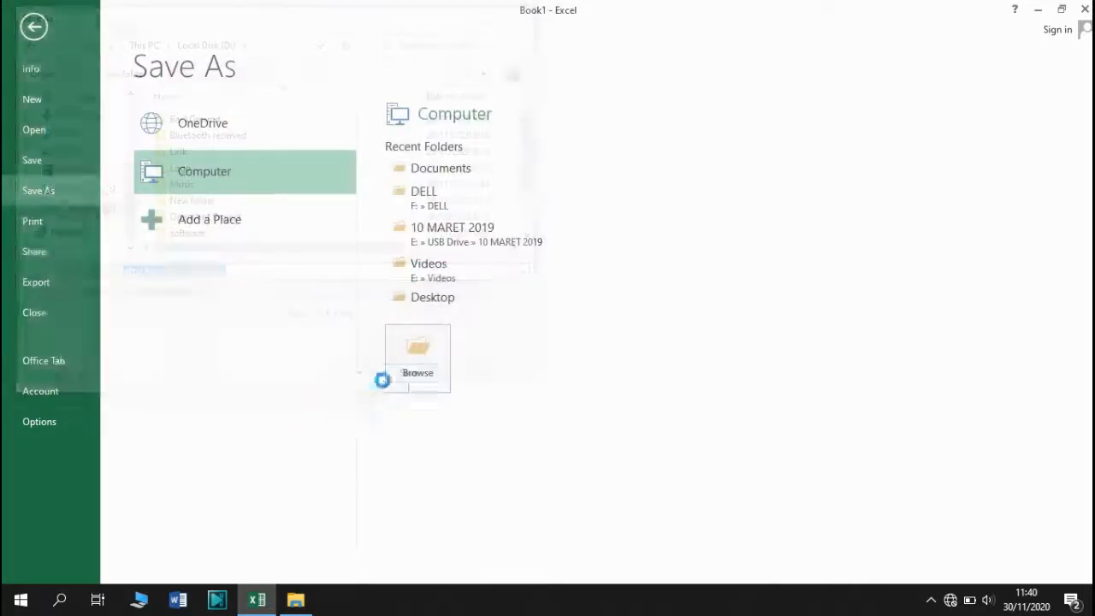